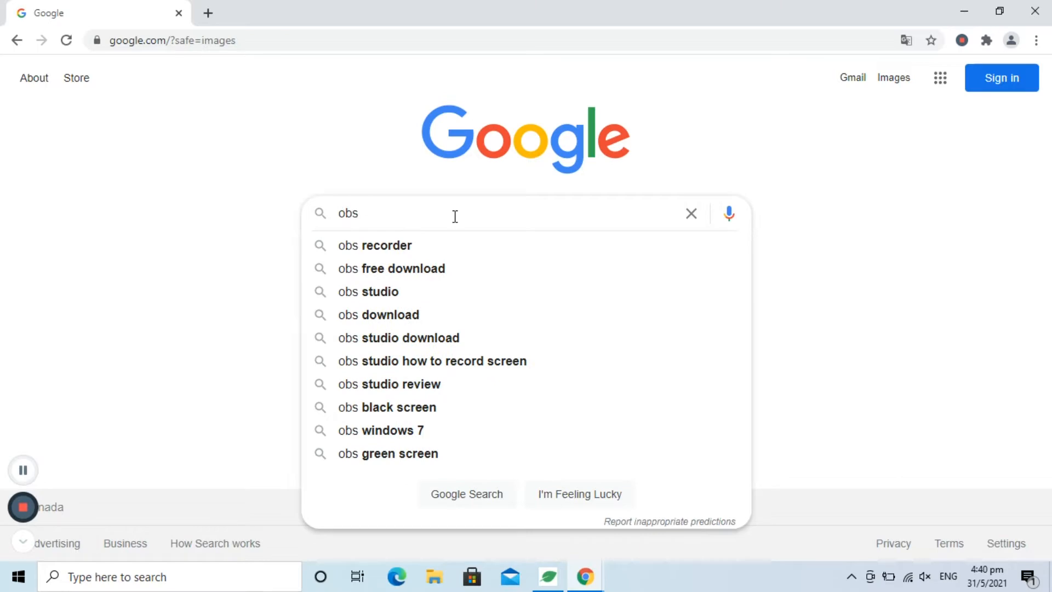
# Search Google for "obs studio" and open the official OBS Studio site at obsproject.com.
pyautogui.click(369, 298)
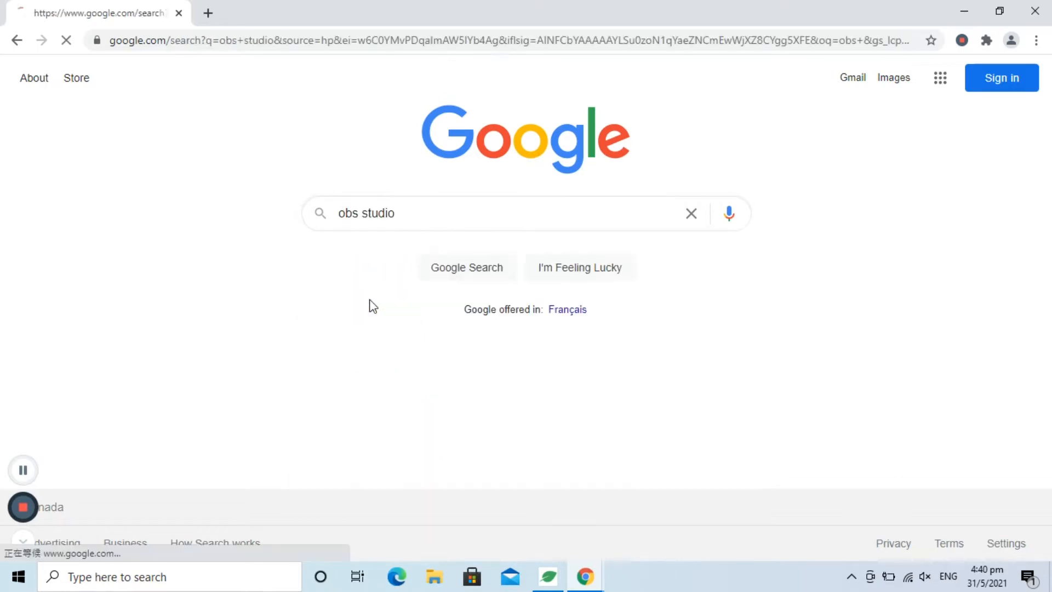
pyautogui.scroll(-4, 552, 211)
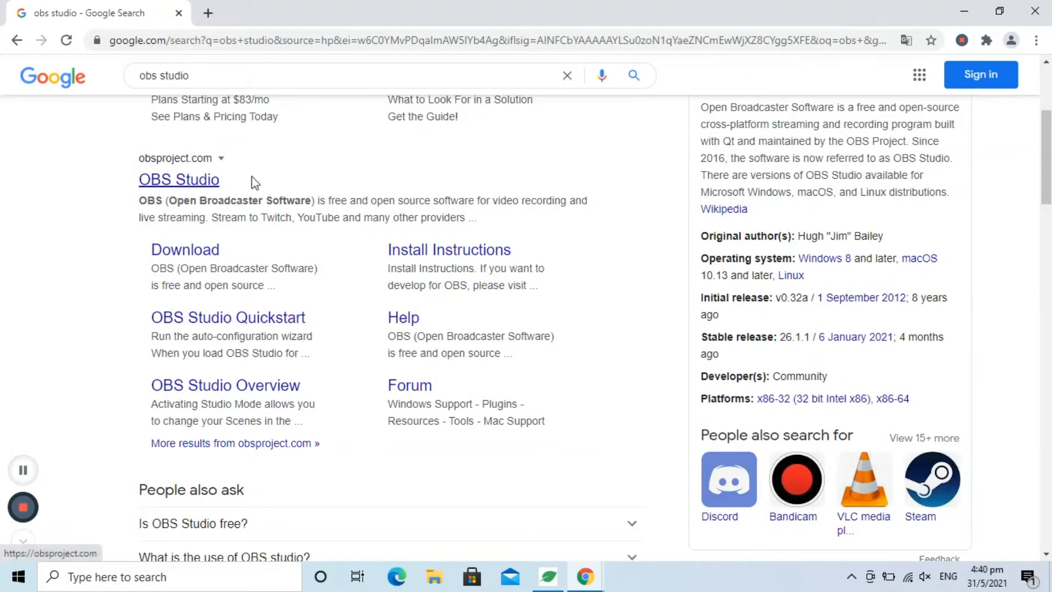
pyautogui.moveTo(141, 200); pyautogui.dragTo(487, 224)
pyautogui.click(101, 241)
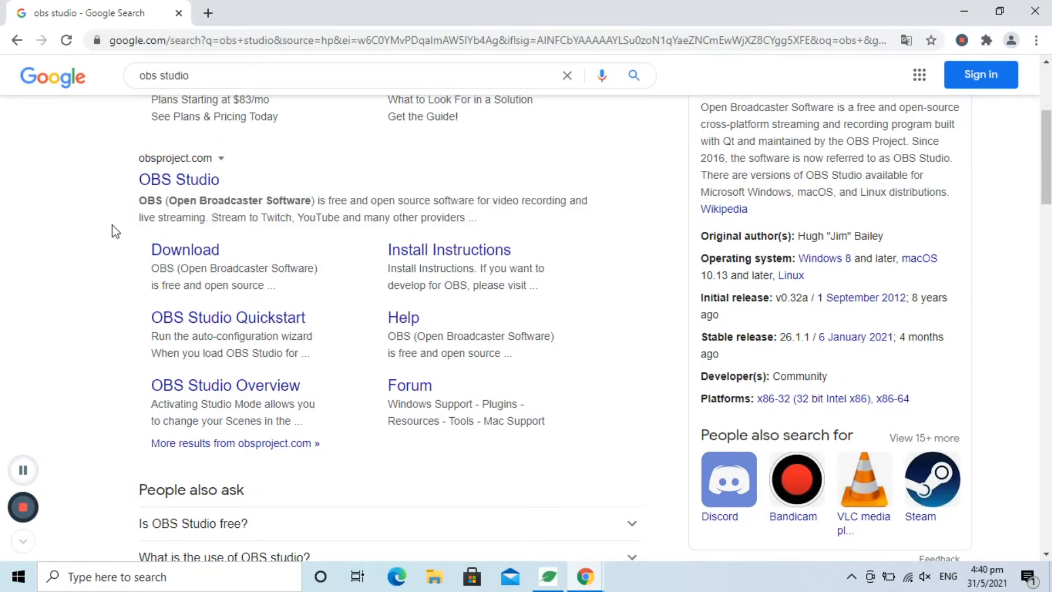
pyautogui.click(192, 180)
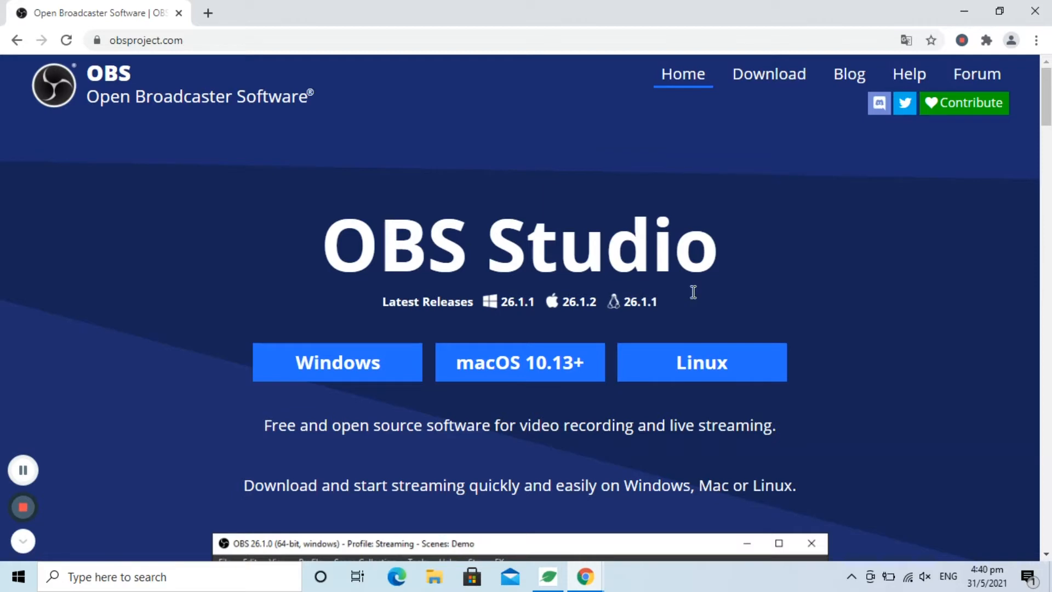
# Look through the OBS Studio home page, from the operating system download options to the program preview and the sponsors.
pyautogui.scroll(-10, 693, 292)
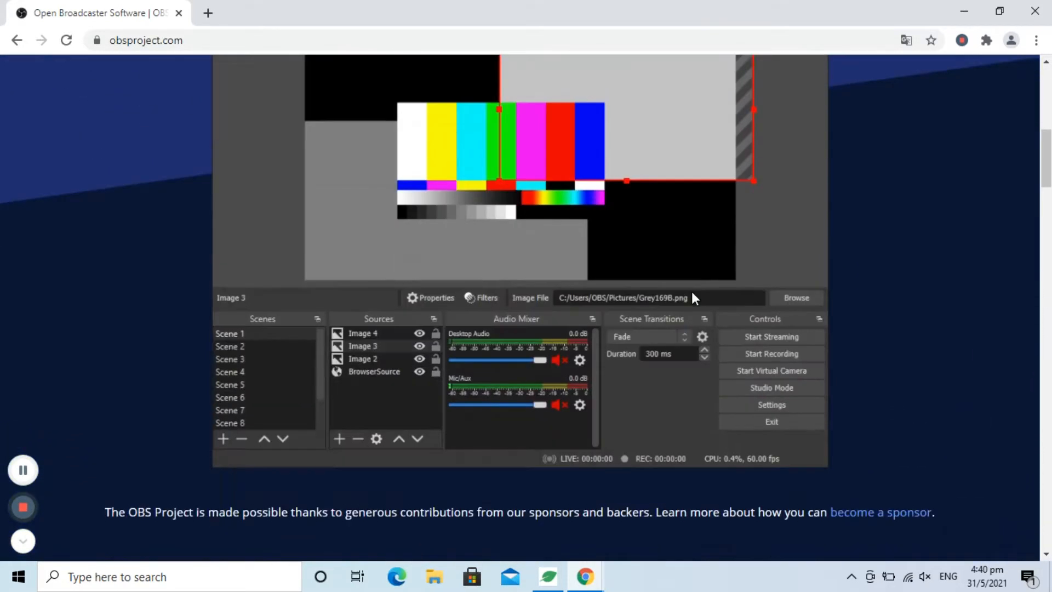
pyautogui.scroll(7, 277, 395)
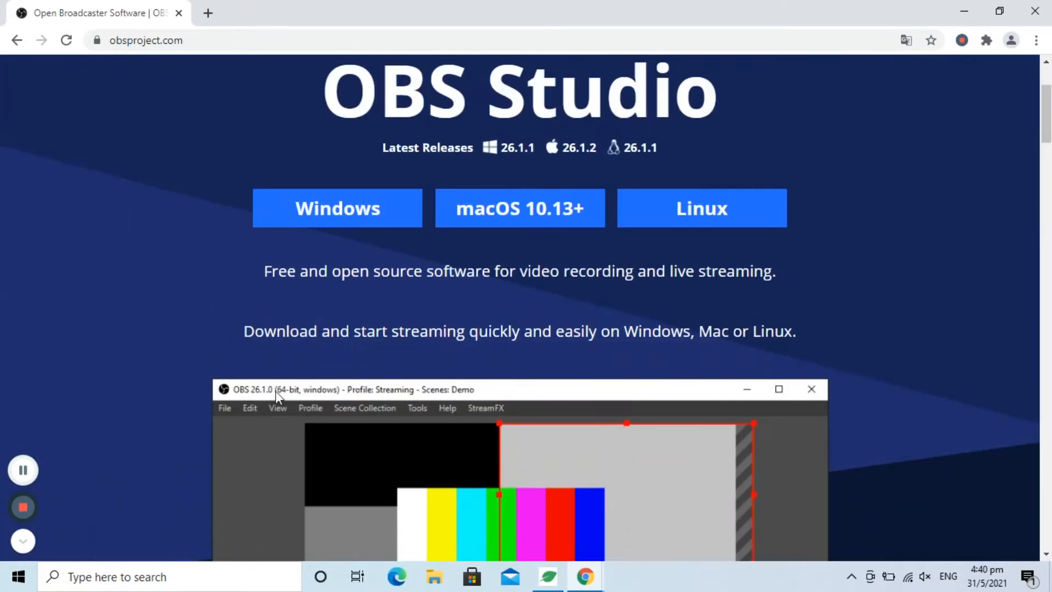
pyautogui.click(23, 541)
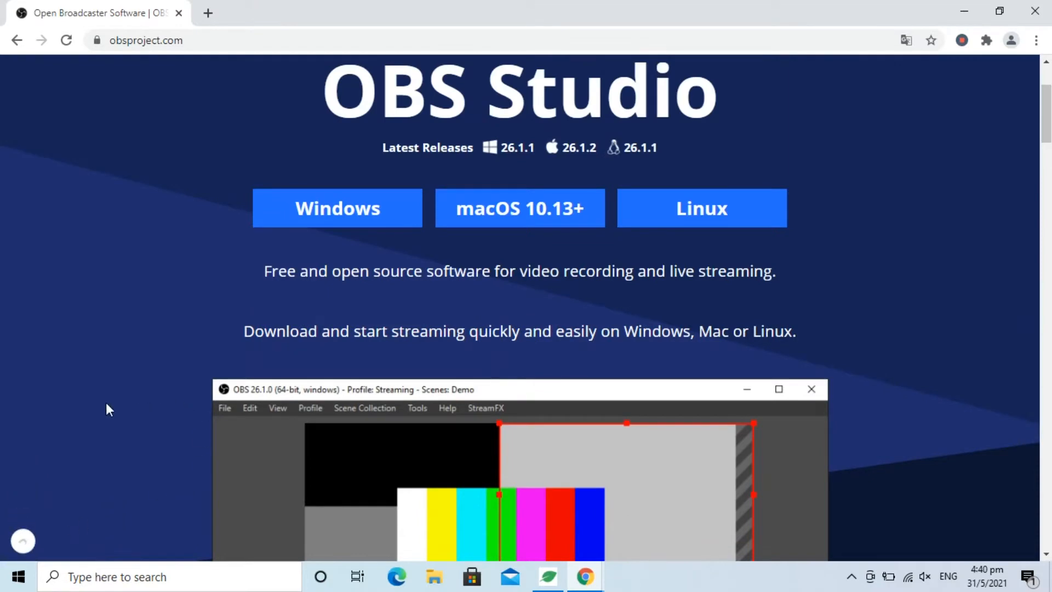
pyautogui.scroll(-5, 183, 310)
pyautogui.scroll(8, 183, 310)
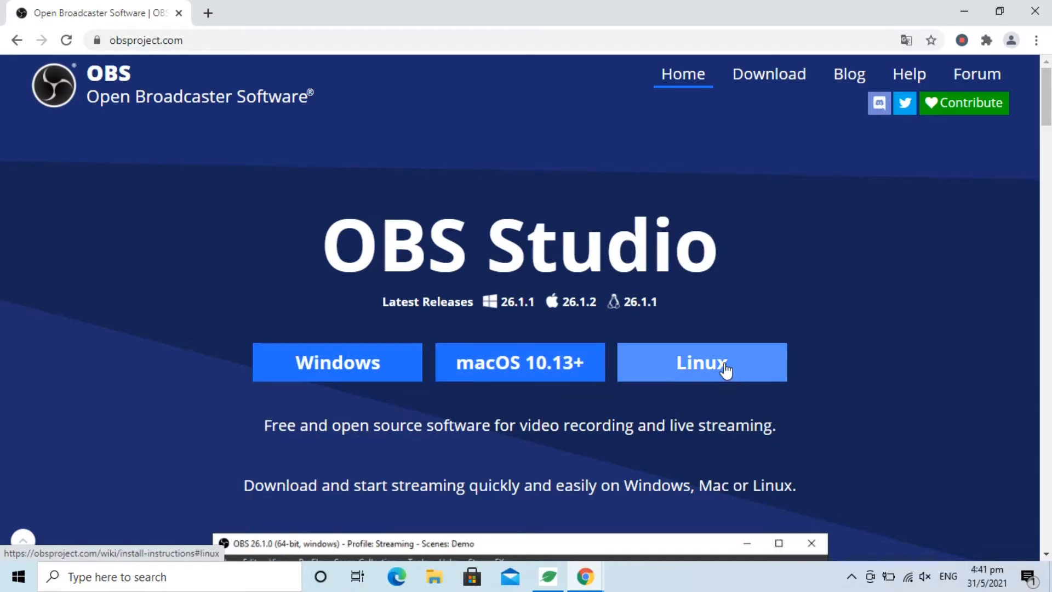
pyautogui.scroll(-2, 734, 367)
pyautogui.scroll(-6, 741, 366)
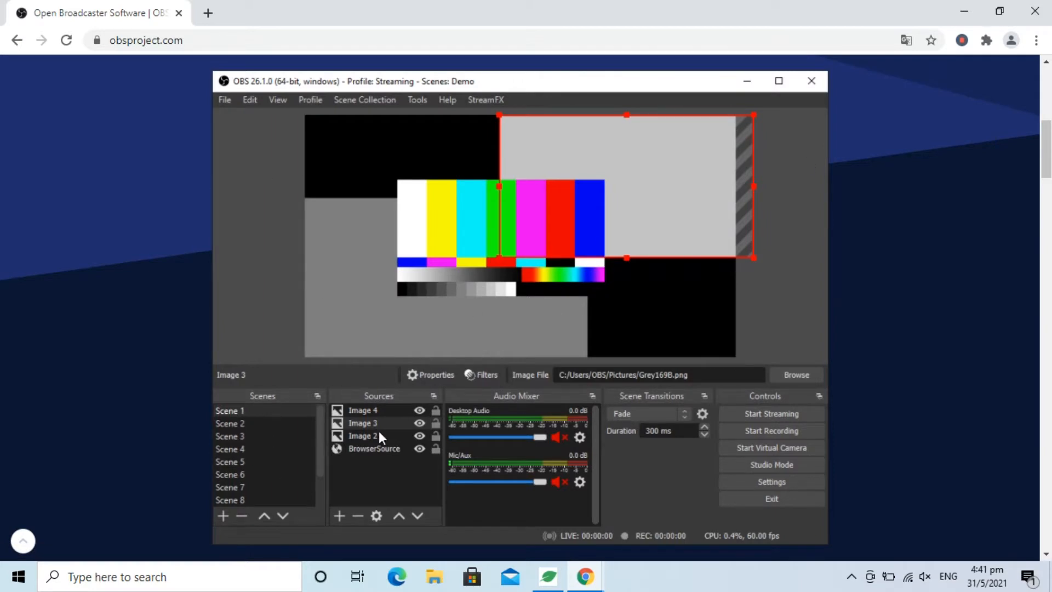
pyautogui.scroll(-8, 591, 377)
pyautogui.scroll(6, 587, 376)
pyautogui.scroll(-7, 588, 377)
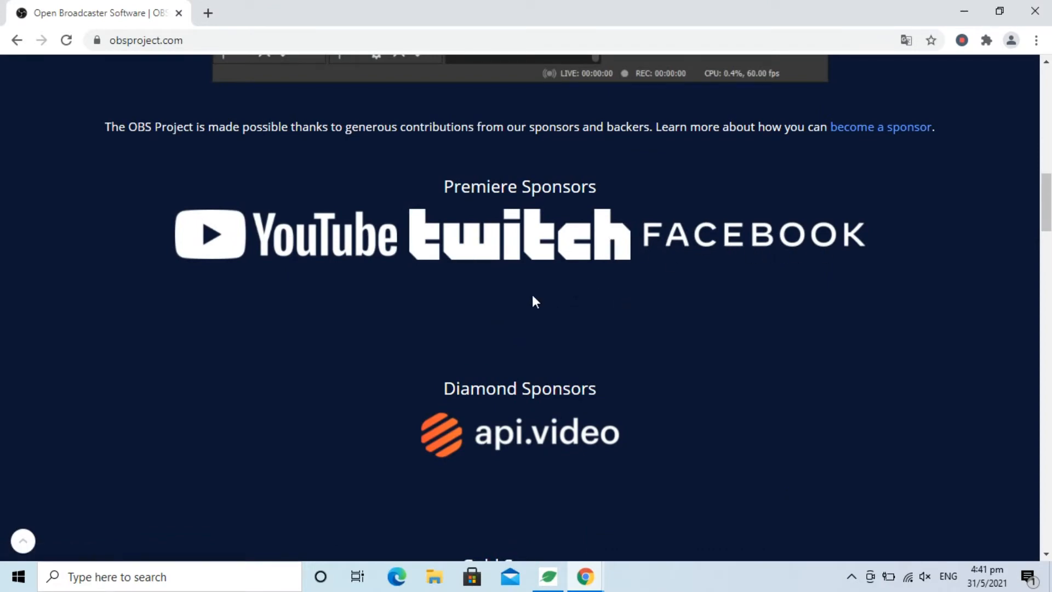
pyautogui.scroll(-1, 532, 297)
pyautogui.scroll(15, 533, 297)
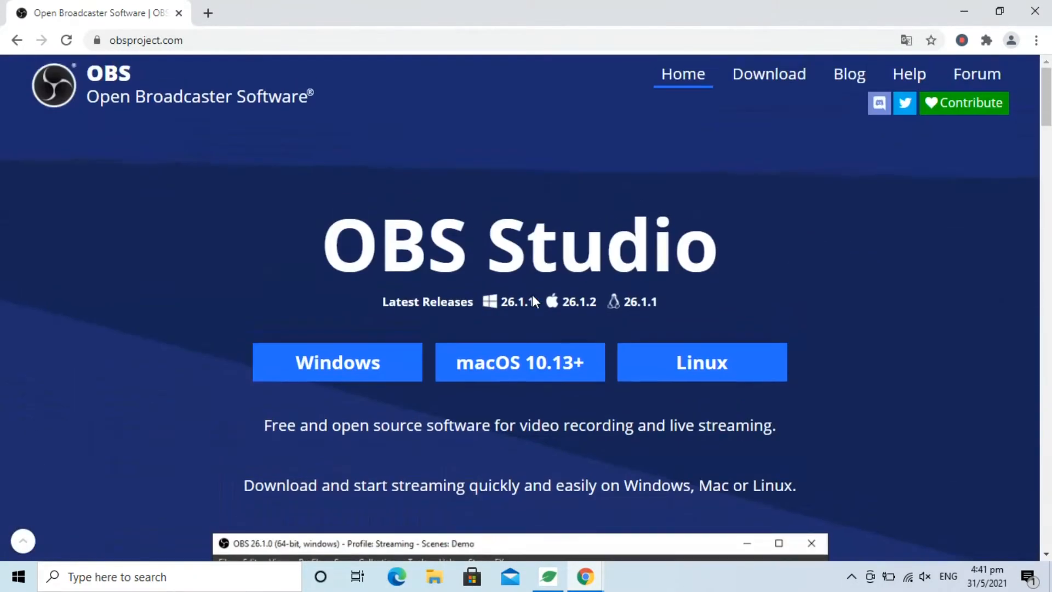
# Download the Windows version of OBS Studio and run the downloaded installer.
pyautogui.click(361, 371)
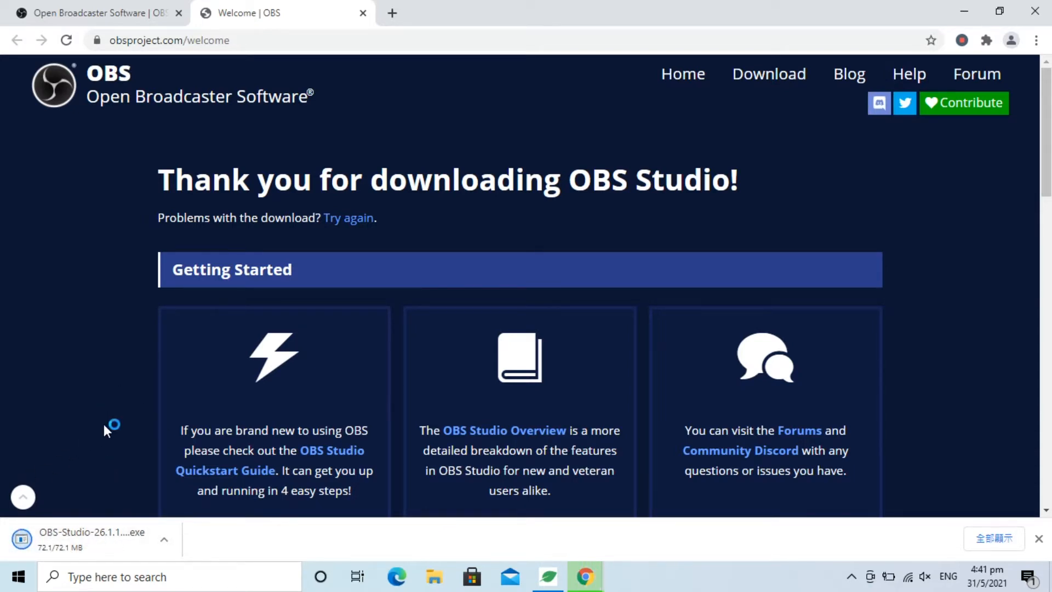
pyautogui.click(137, 537)
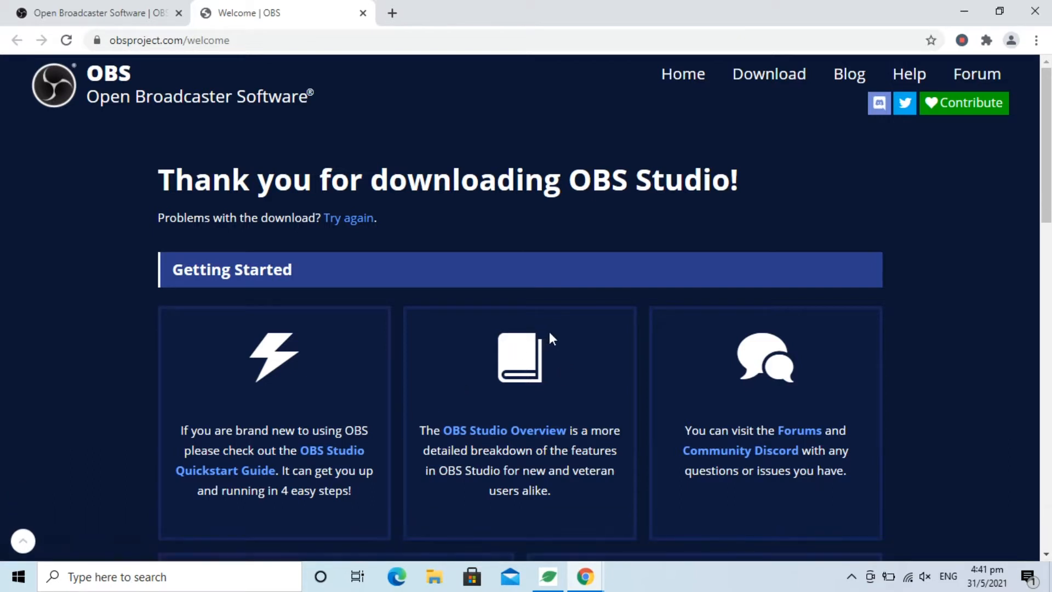
pyautogui.scroll(-1, 549, 331)
pyautogui.scroll(1, 549, 331)
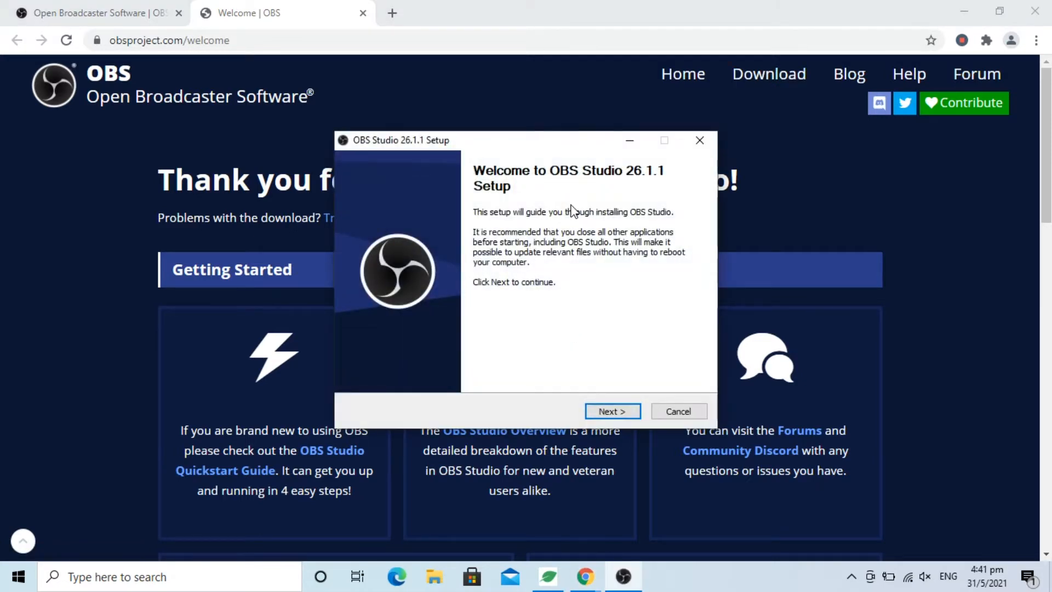
# Start the OBS Studio setup, agree to download the missing runtime components, and load their download page in Microsoft Edge.
pyautogui.click(607, 412)
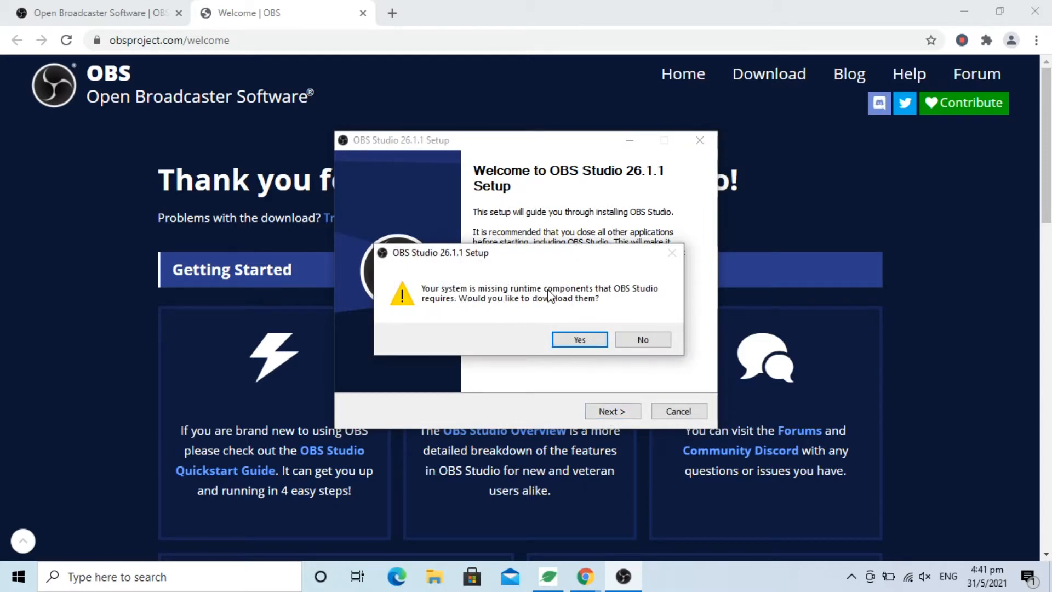
pyautogui.click(597, 339)
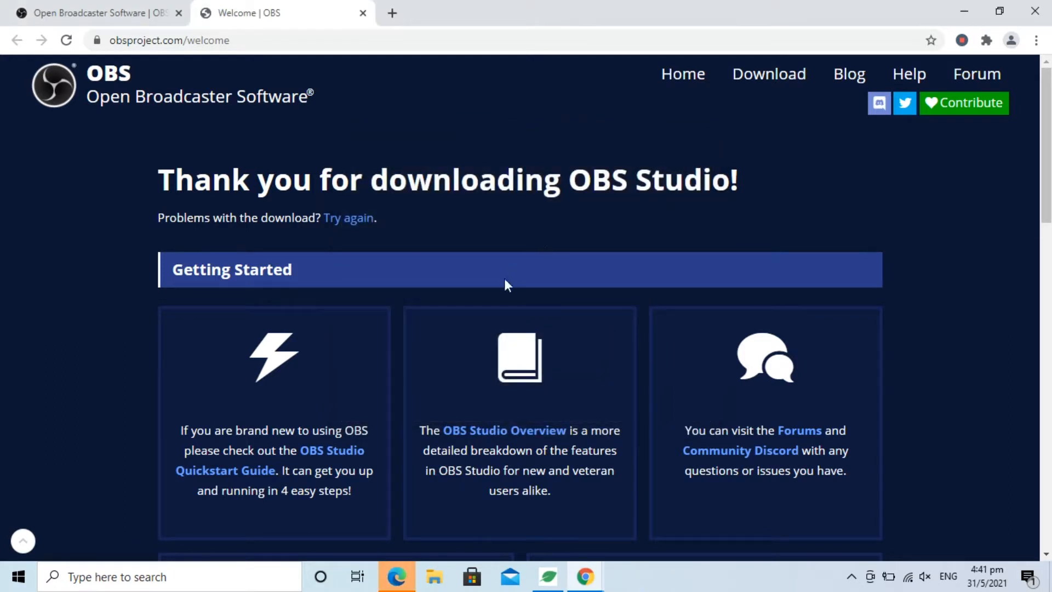
pyautogui.click(389, 578)
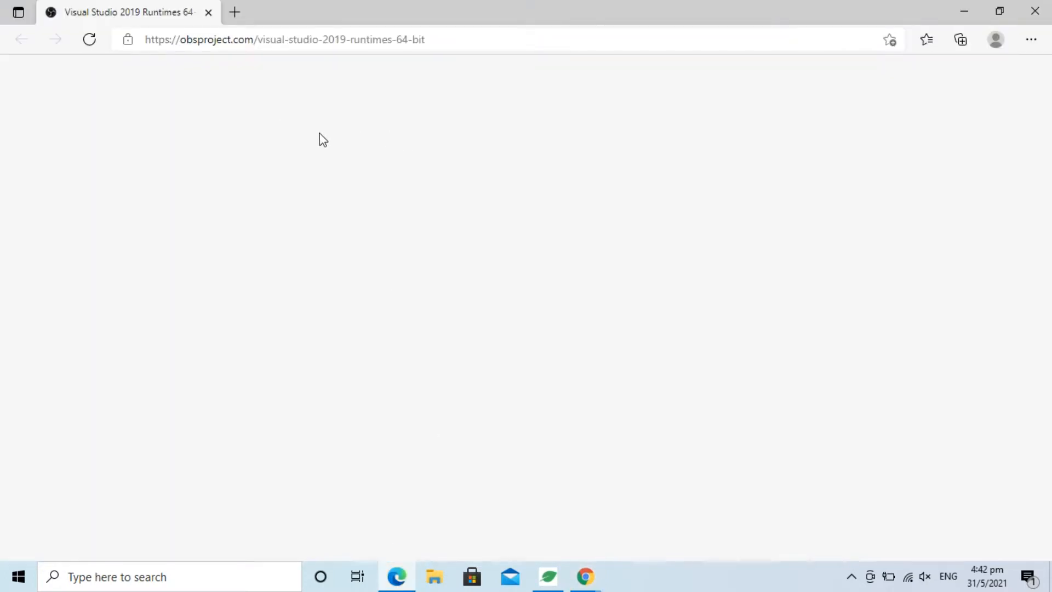
pyautogui.click(296, 41)
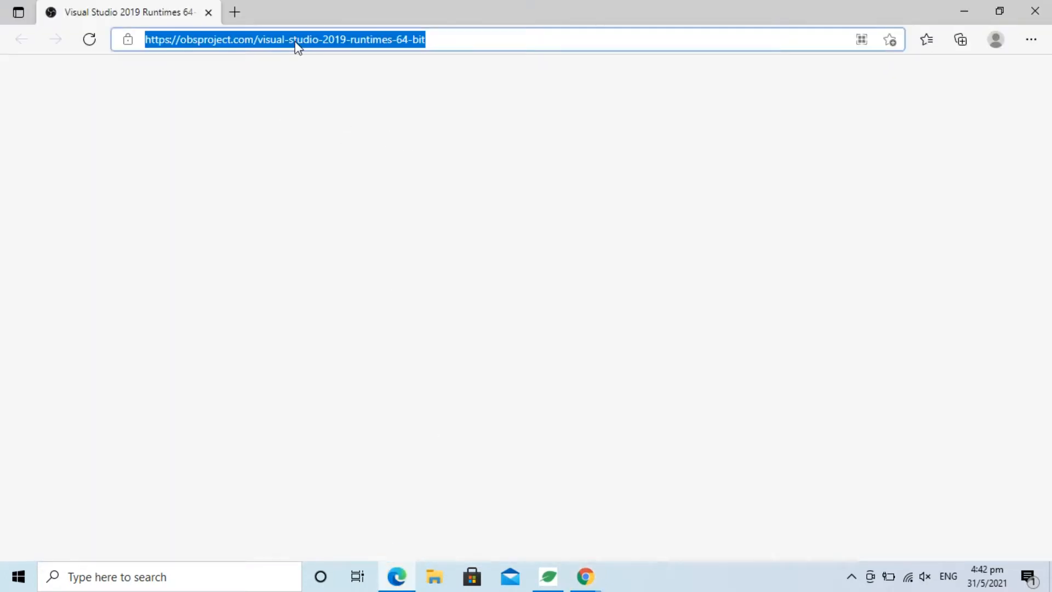
pyautogui.click(517, 37)
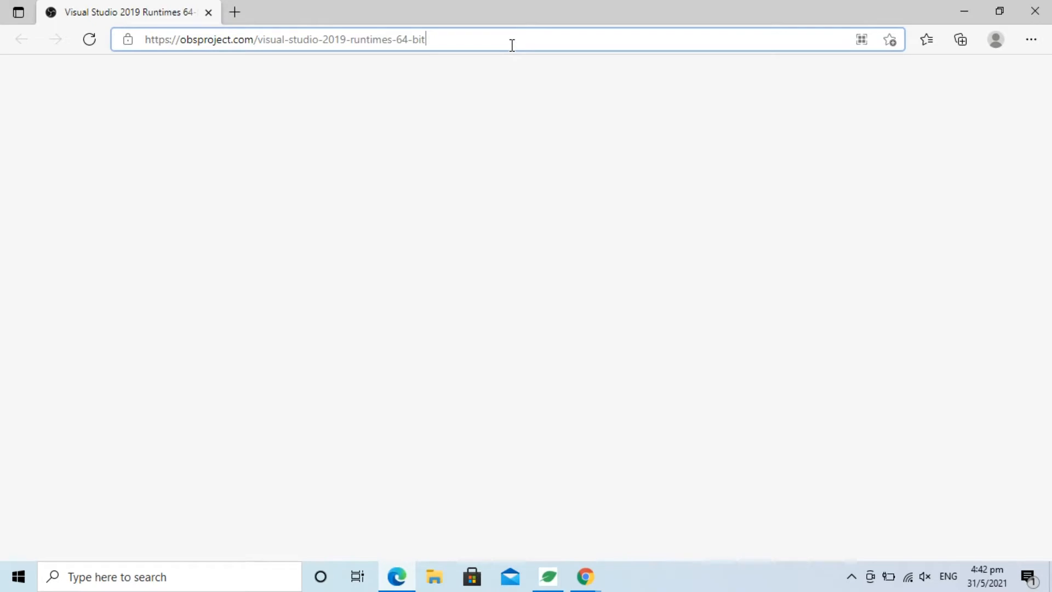
pyautogui.press('Return')
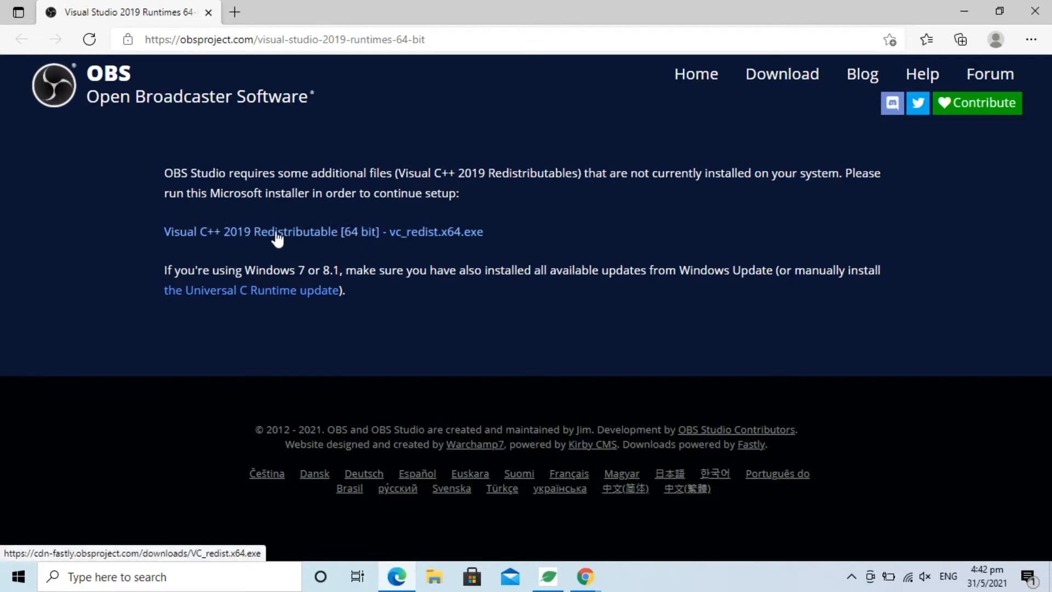
# Download VC_redist.x64.exe, accept its license terms and install the Visual C++ 2019 Redistributable.
pyautogui.click(247, 234)
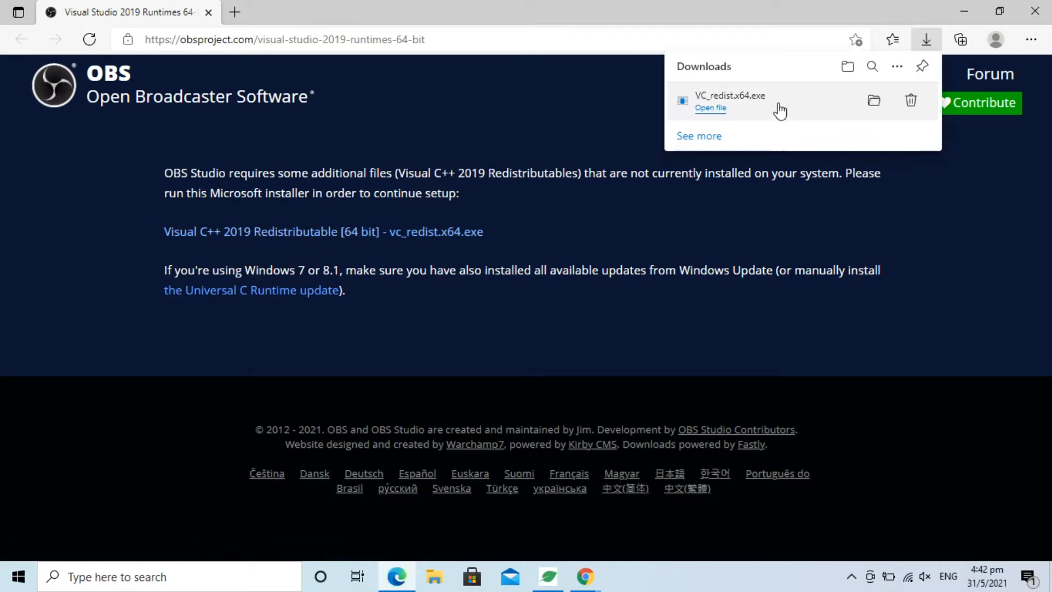
pyautogui.click(761, 112)
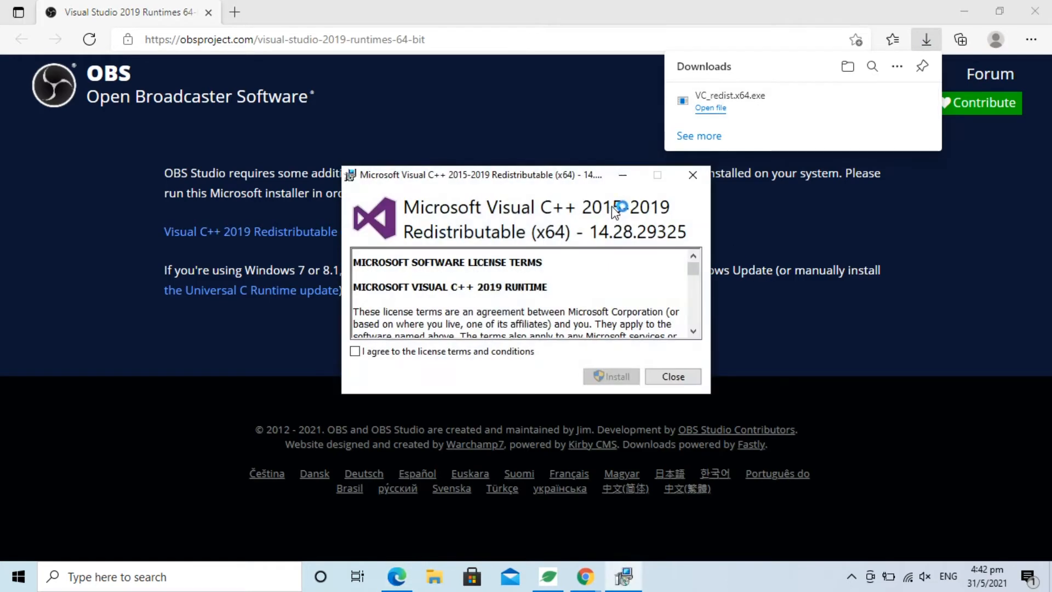
pyautogui.click(403, 353)
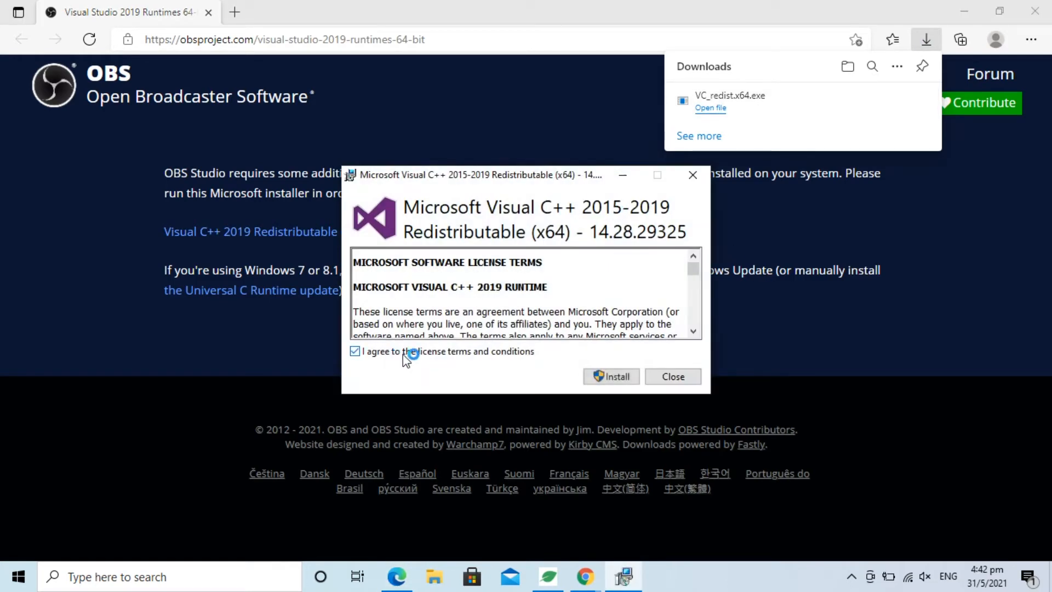
pyautogui.click(608, 376)
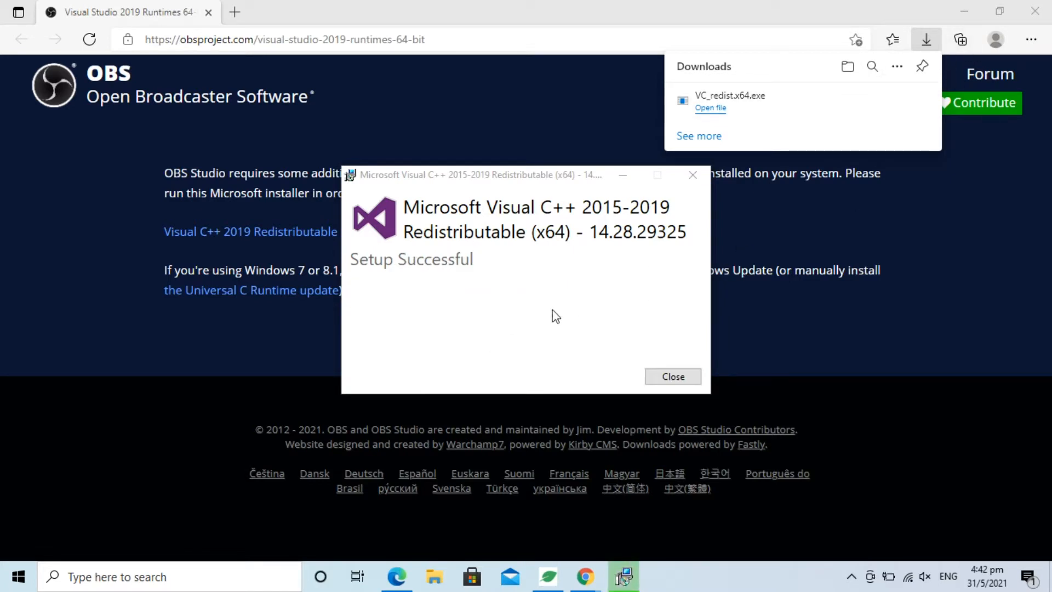
pyautogui.click(679, 378)
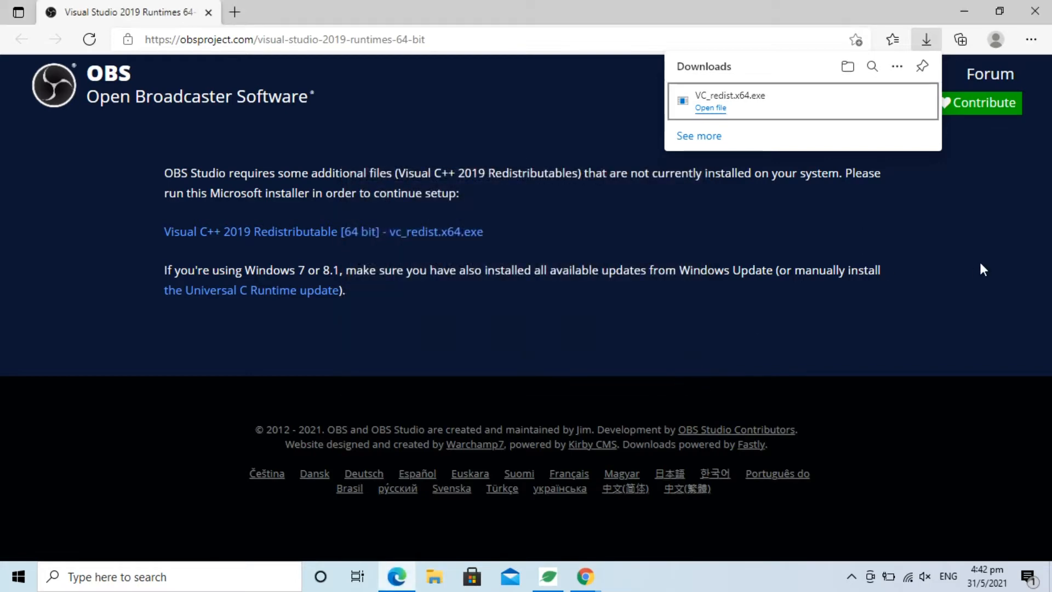
# Close the runtimes page in Edge and minimize the Chrome window to get back to the desktop.
pyautogui.click(980, 263)
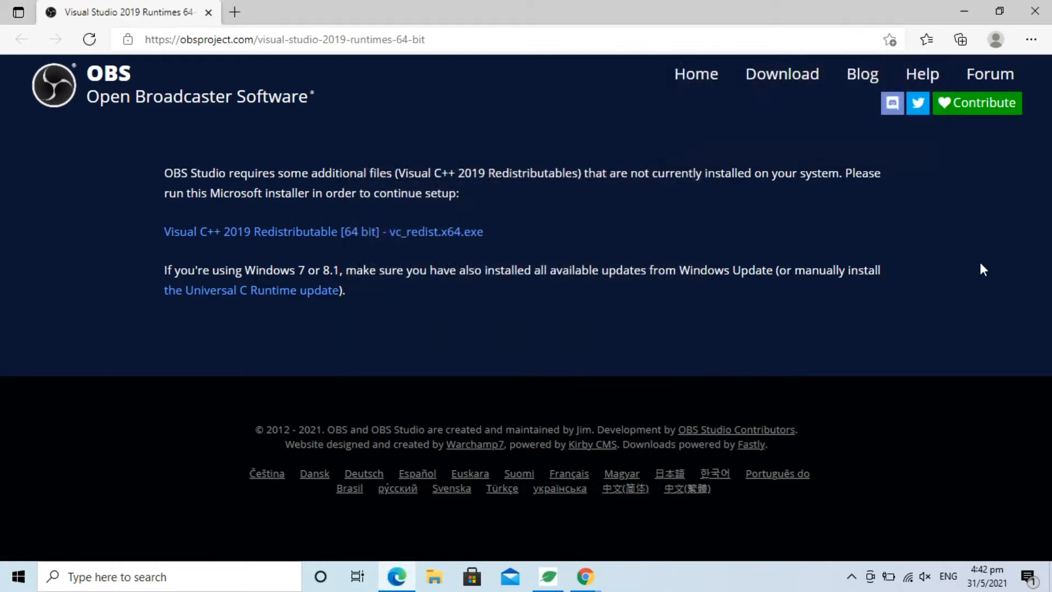
pyautogui.click(208, 12)
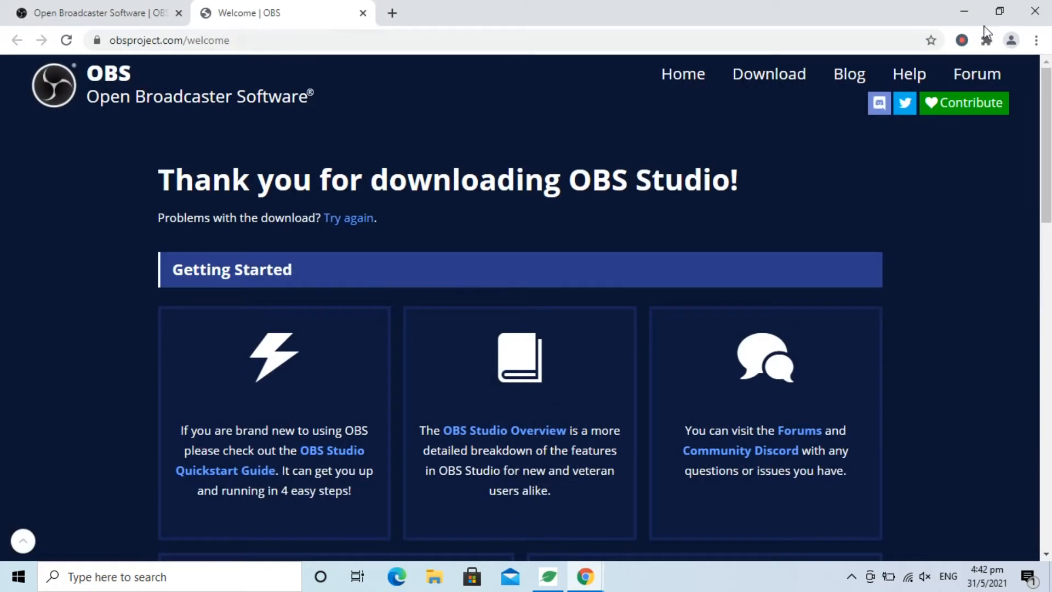
pyautogui.click(962, 10)
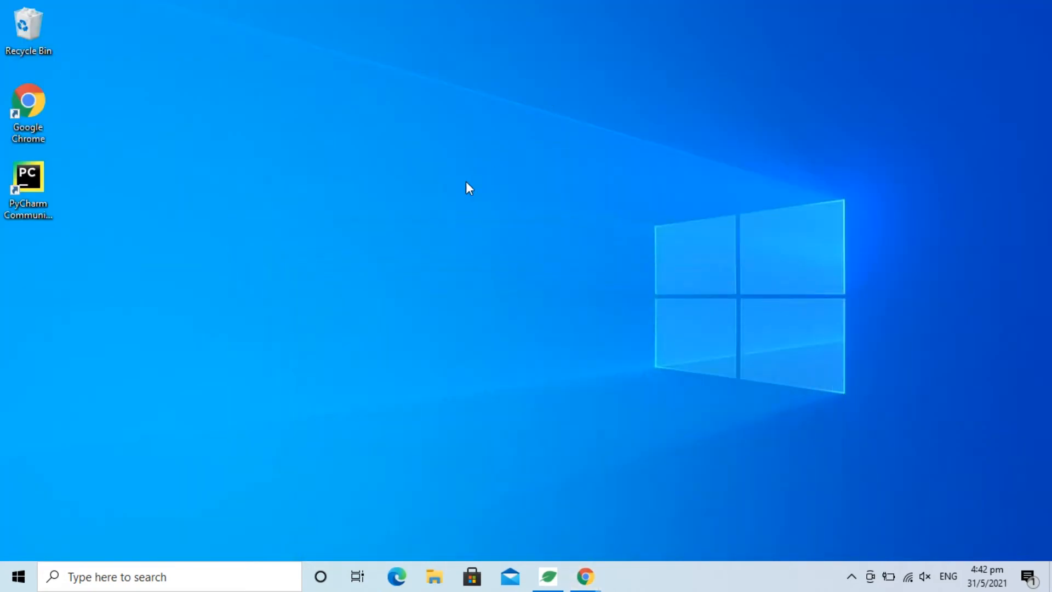
# Find the Downloads folder by searching Windows for "download" and run OBS-Studio-26.1.1-Full-Installer-x64 from it.
pyautogui.click(18, 576)
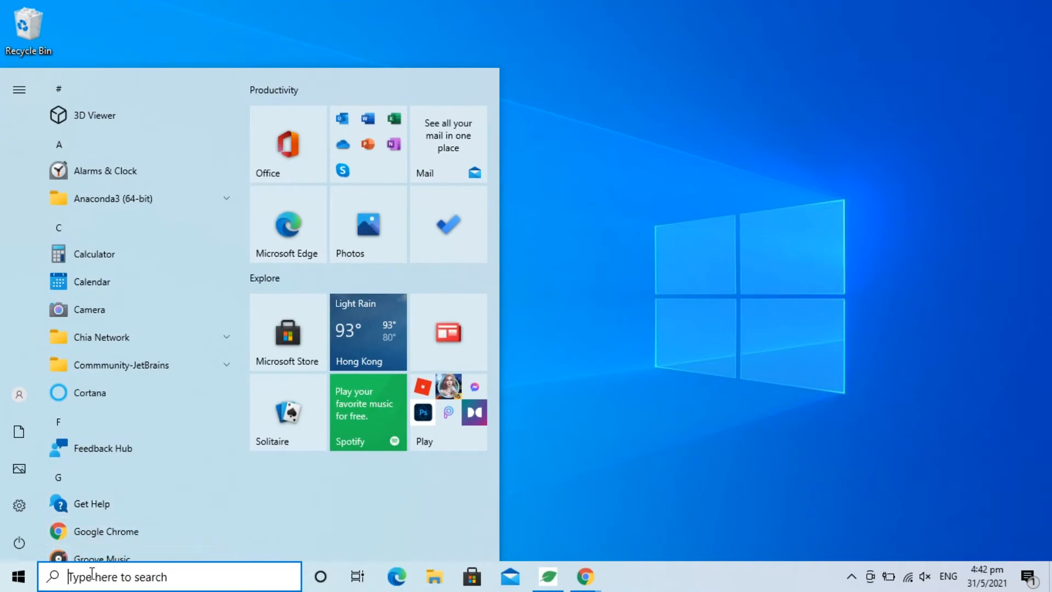
pyautogui.write('download')
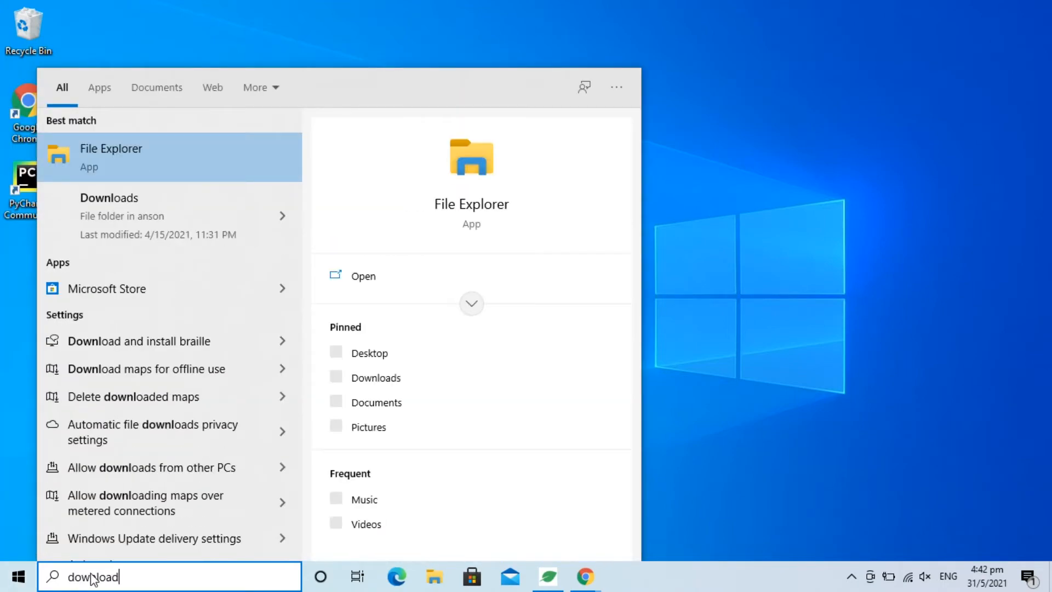
pyautogui.click(199, 211)
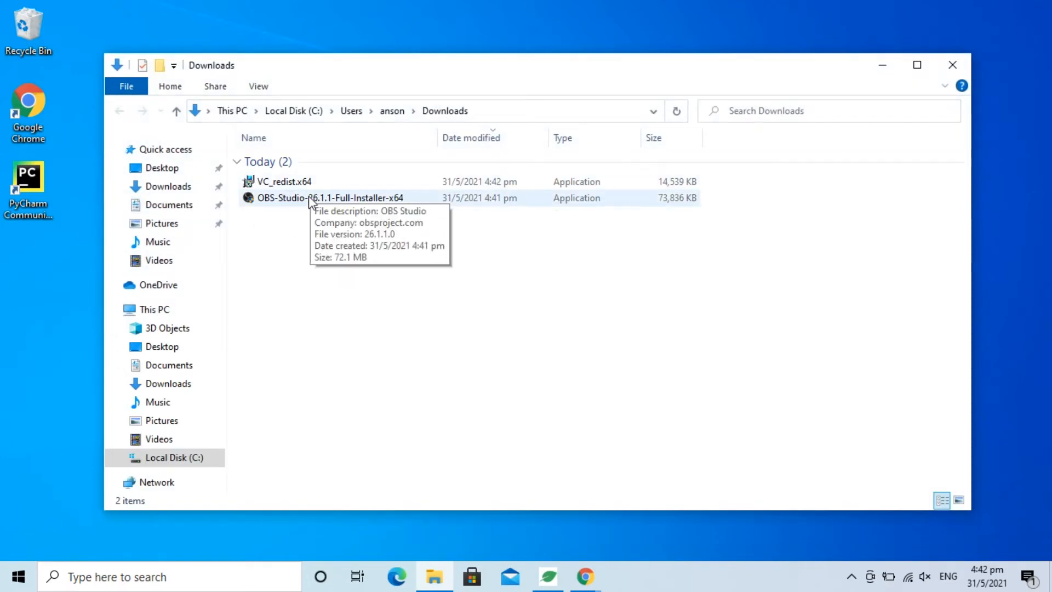
pyautogui.doubleClick(308, 198)
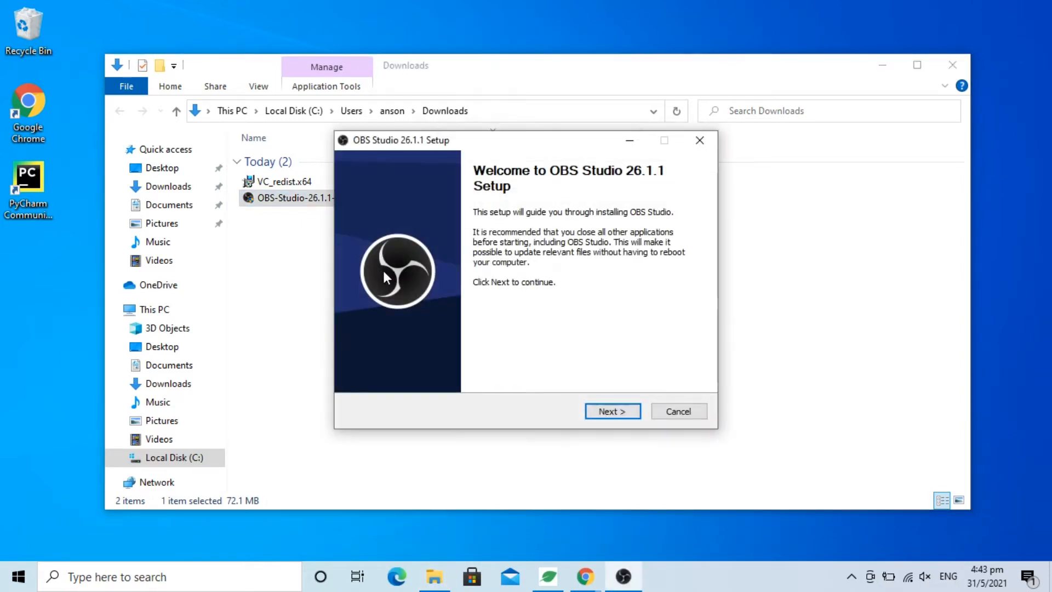
# Advance the OBS Studio setup past the welcome and license pages to the choice of install location.
pyautogui.click(608, 411)
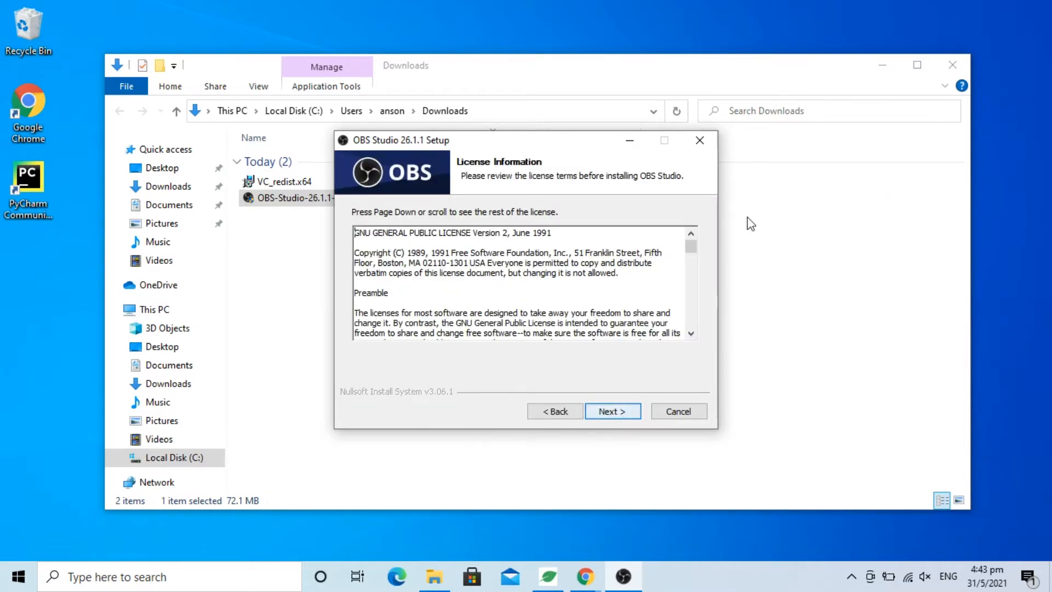
pyautogui.moveTo(691, 247)
pyautogui.mouseDown()
pyautogui.moveTo(691, 334)
pyautogui.moveTo(693, 245)
pyautogui.mouseUp()
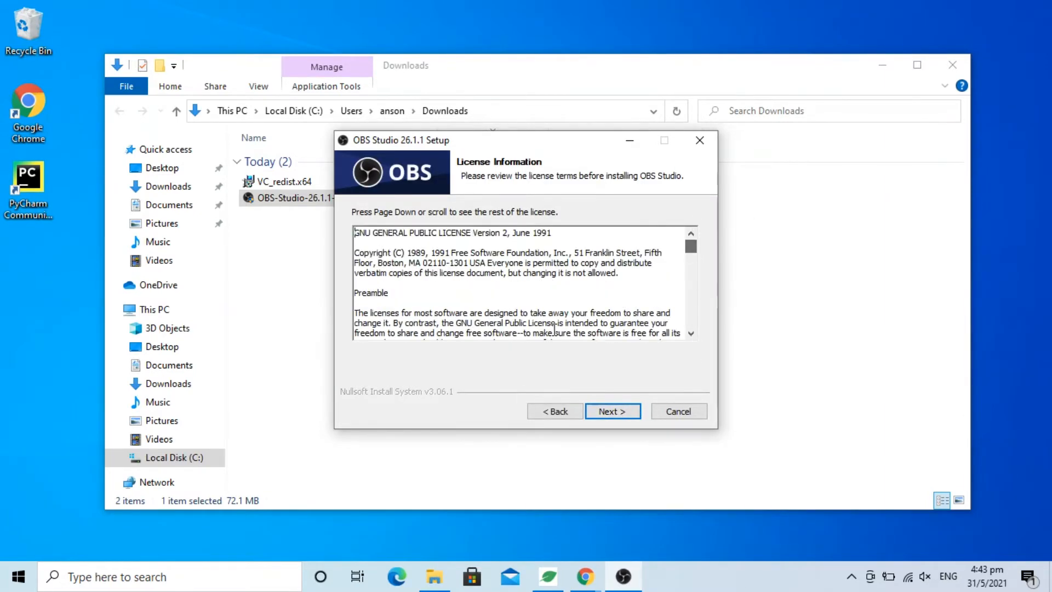
pyautogui.click(608, 411)
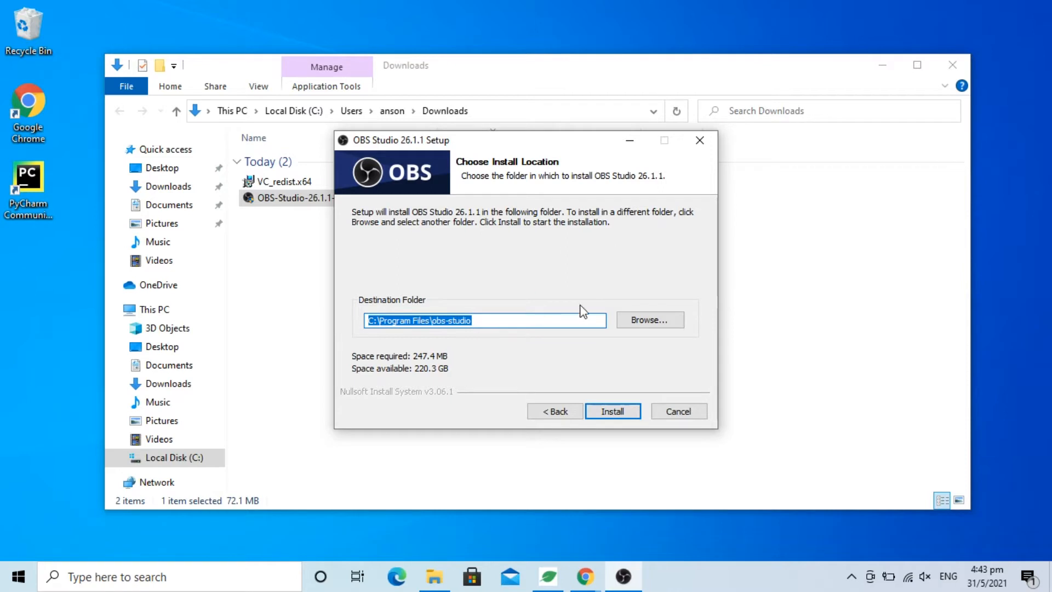
# Install OBS Studio into C:\Program Files\obs-studio and show the installation details.
pyautogui.click(598, 410)
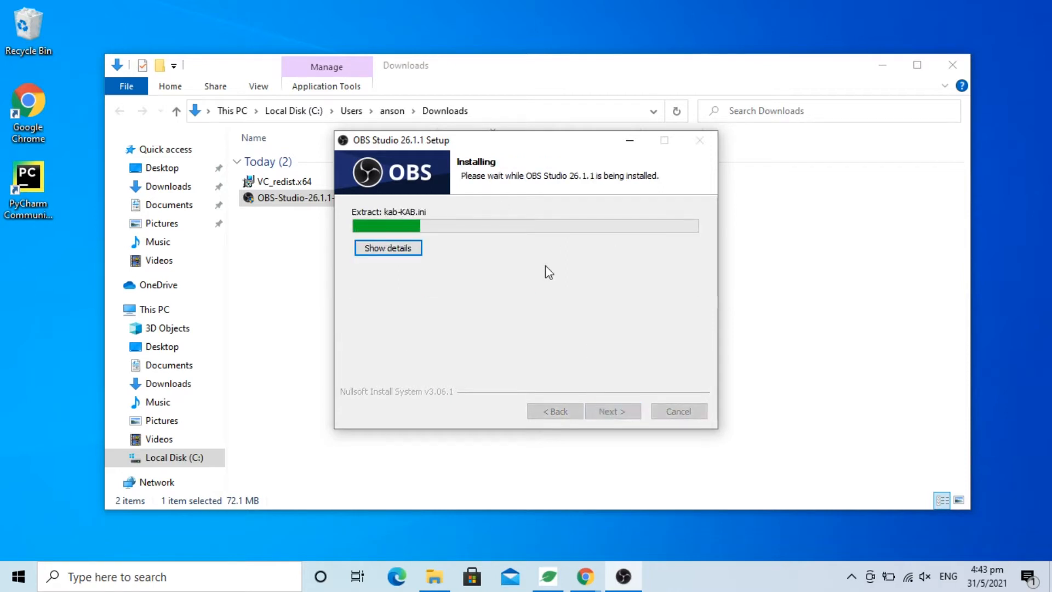
pyautogui.click(406, 251)
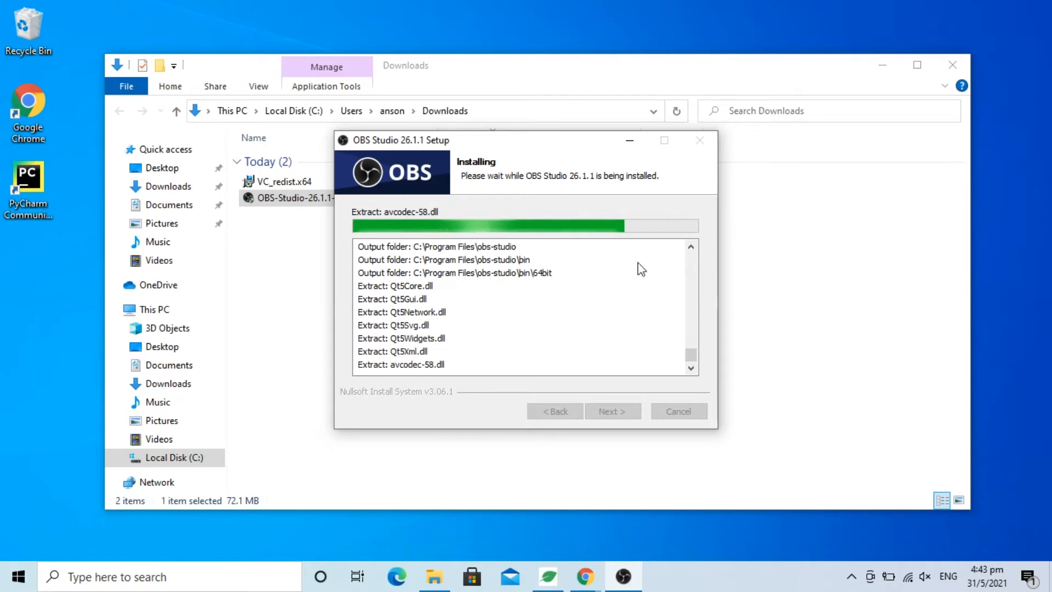
# Close the Downloads window and turn off the Windows backup reminders while the installation runs.
pyautogui.click(951, 66)
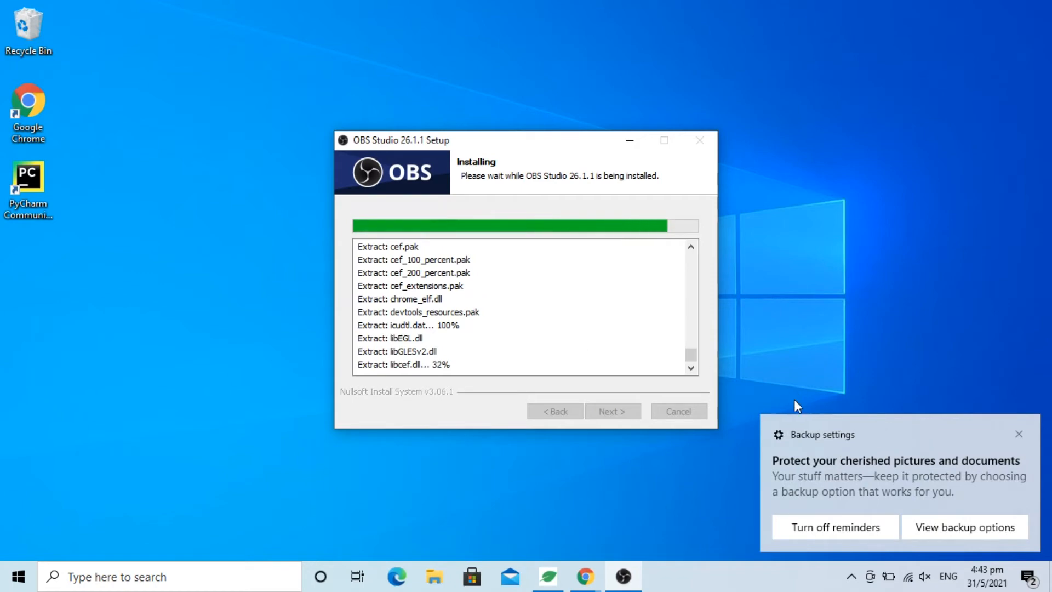
pyautogui.click(836, 528)
pyautogui.click(695, 210)
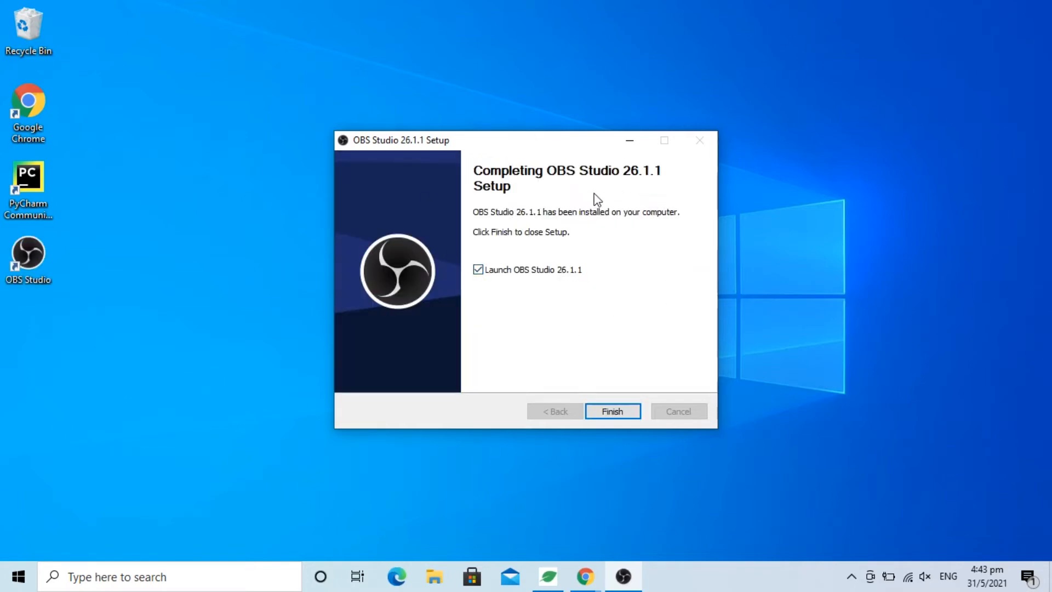
# Finish the setup with OBS Studio launching, cancel its Auto-Configuration Wizard and maximize the main window.
pyautogui.click(627, 411)
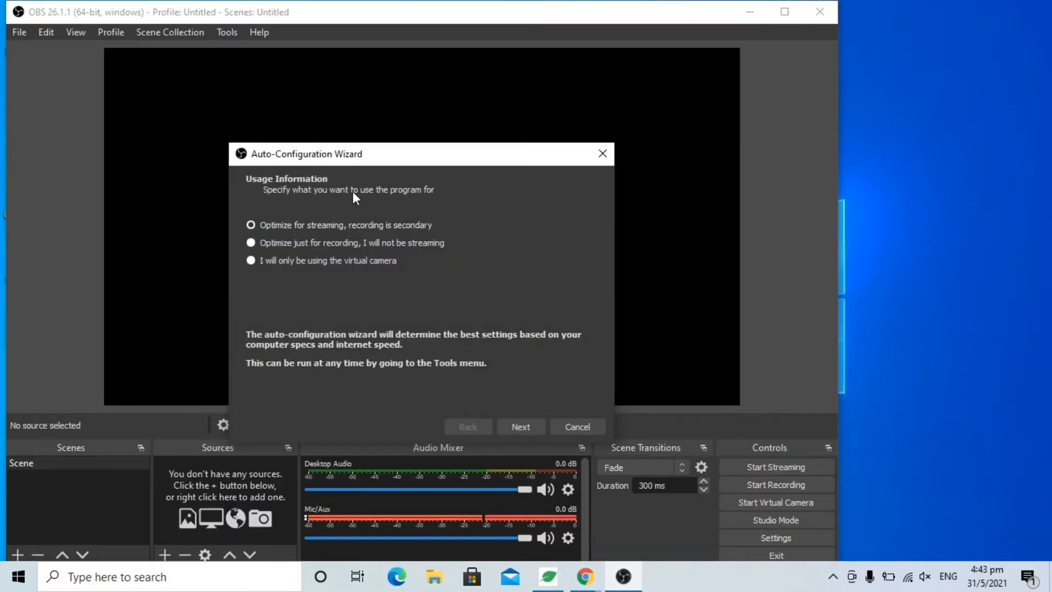
pyautogui.click(584, 428)
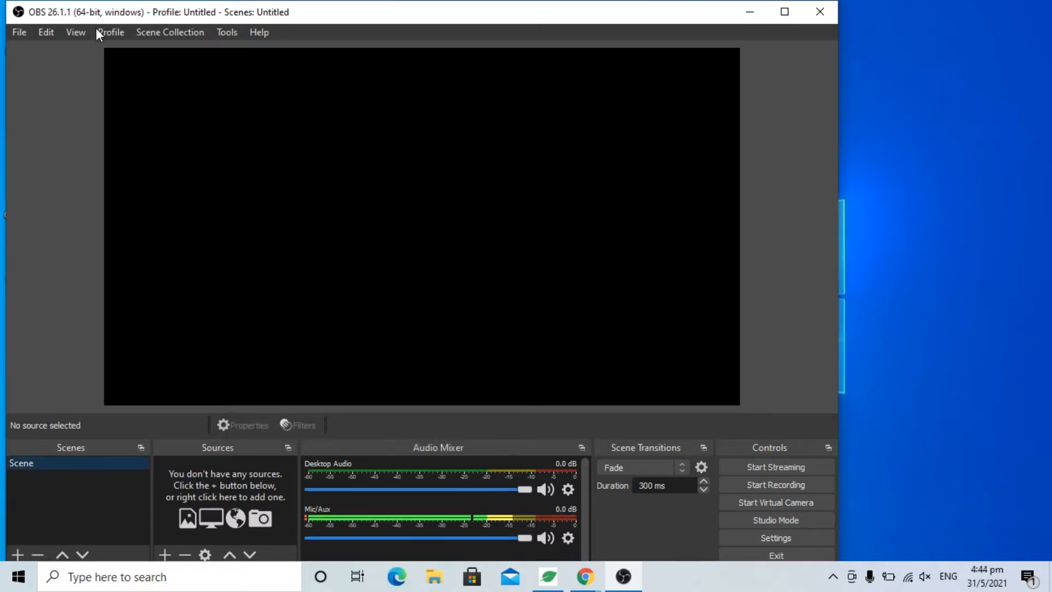
pyautogui.click(785, 12)
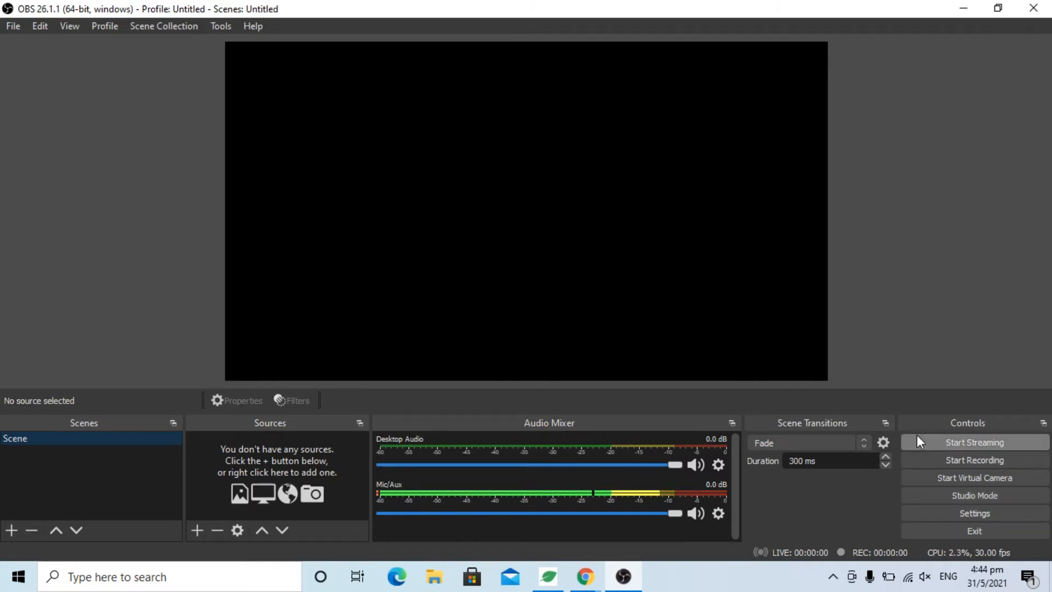
pyautogui.click(431, 232)
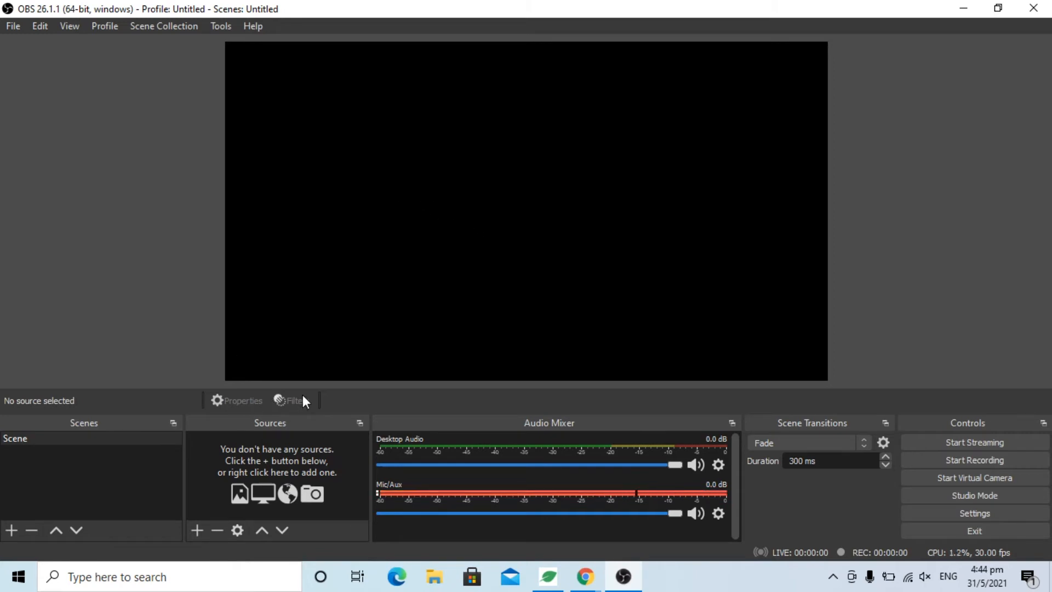
# Open the OBS settings, look through the available languages and set the theme to Acri.
pyautogui.click(947, 511)
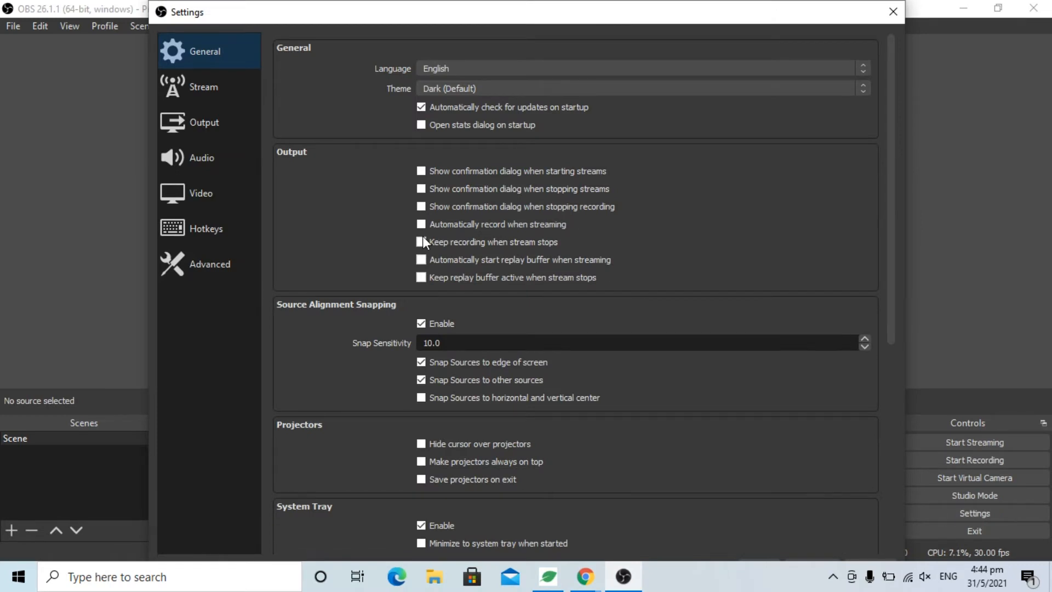
pyautogui.click(528, 68)
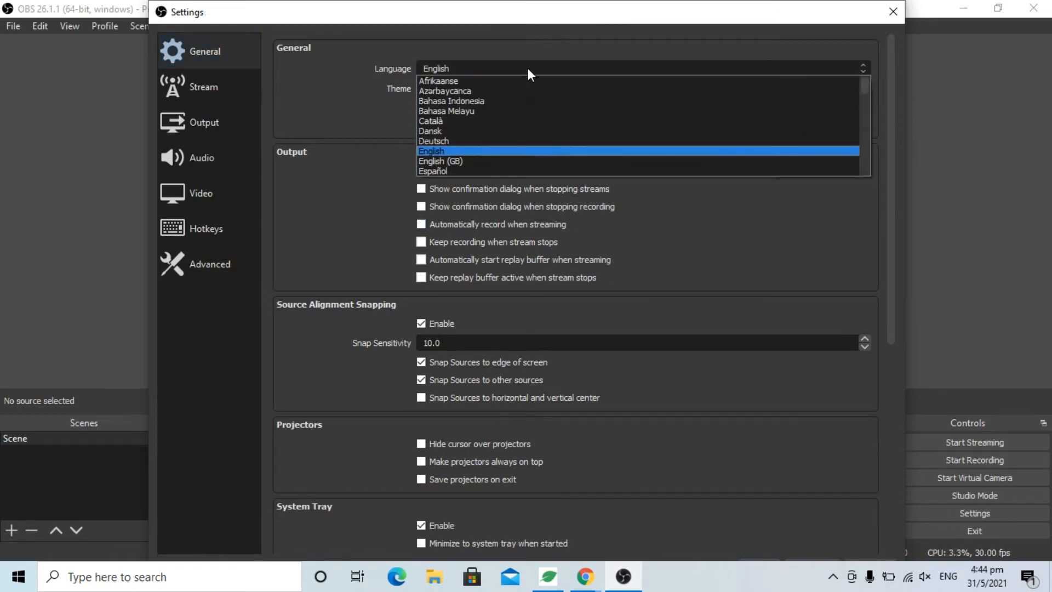
pyautogui.click(340, 89)
pyautogui.click(472, 88)
pyautogui.press('Escape')
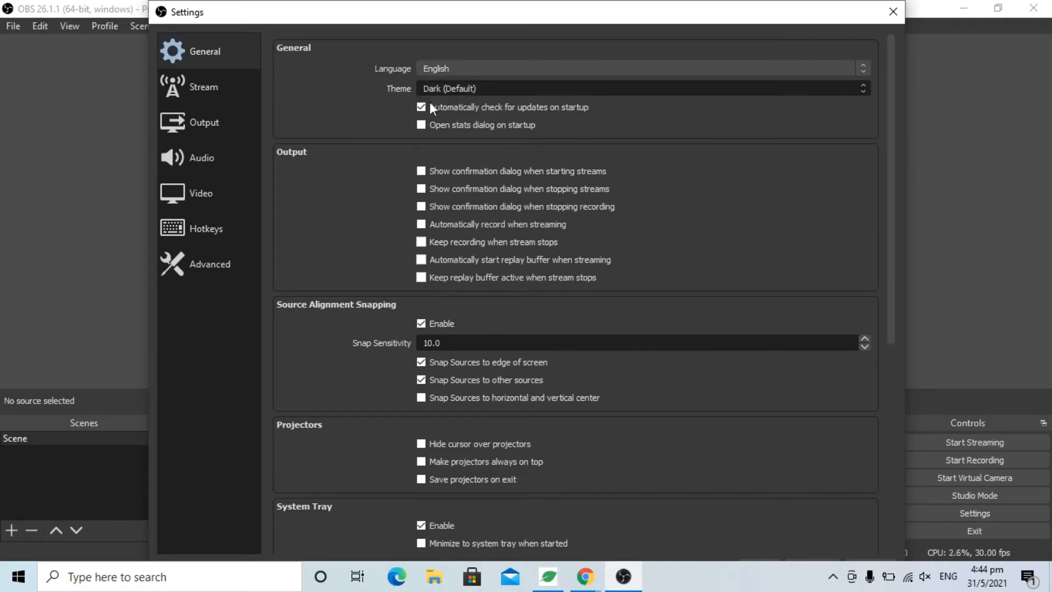
pyautogui.scroll(1, 550, 94)
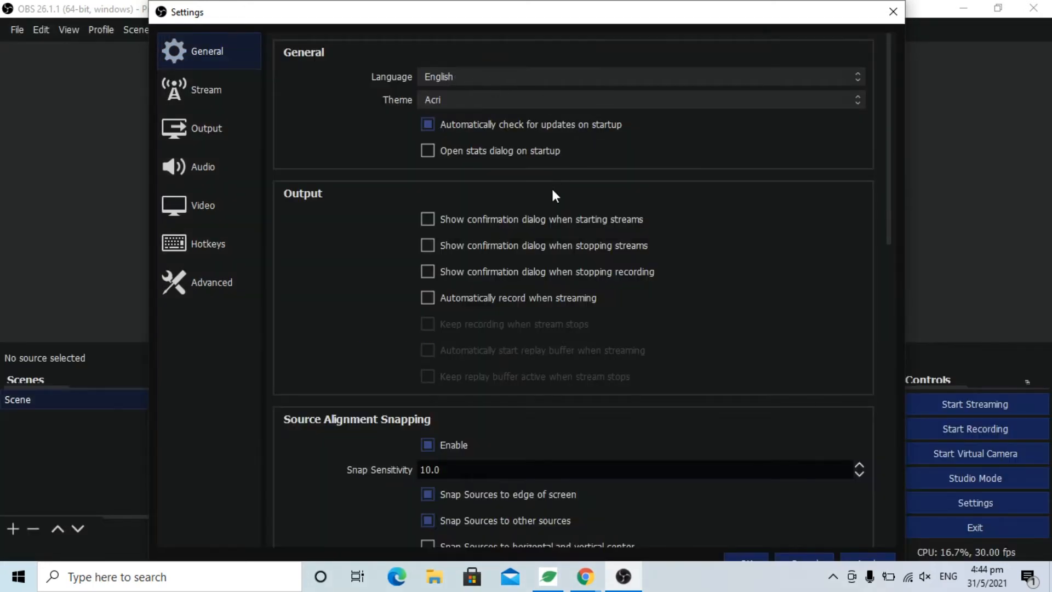
# Try out the Rachni theme and the System theme in the general settings.
pyautogui.click(505, 97)
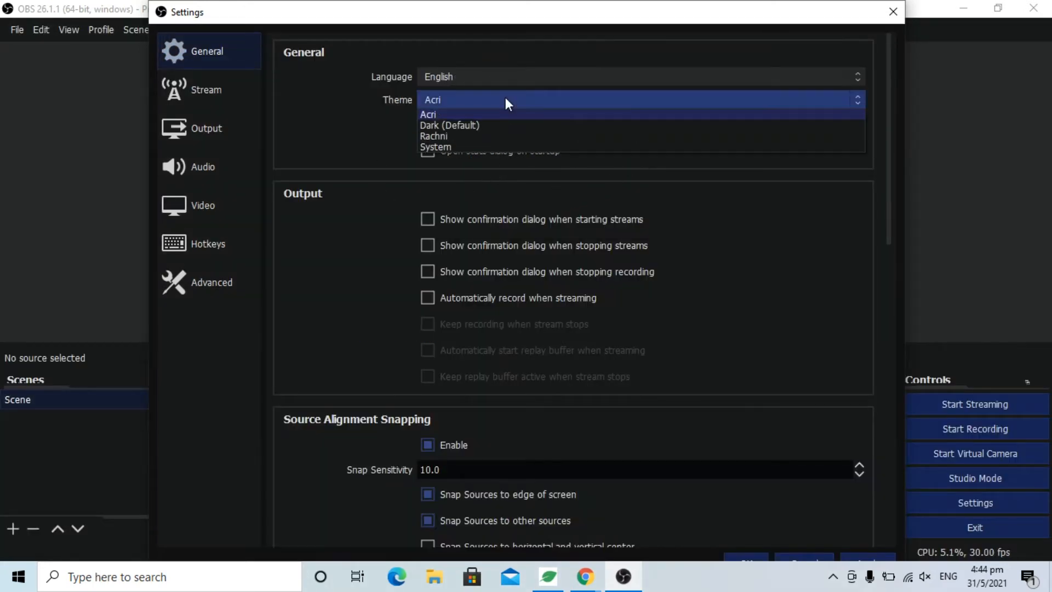
pyautogui.press('Escape')
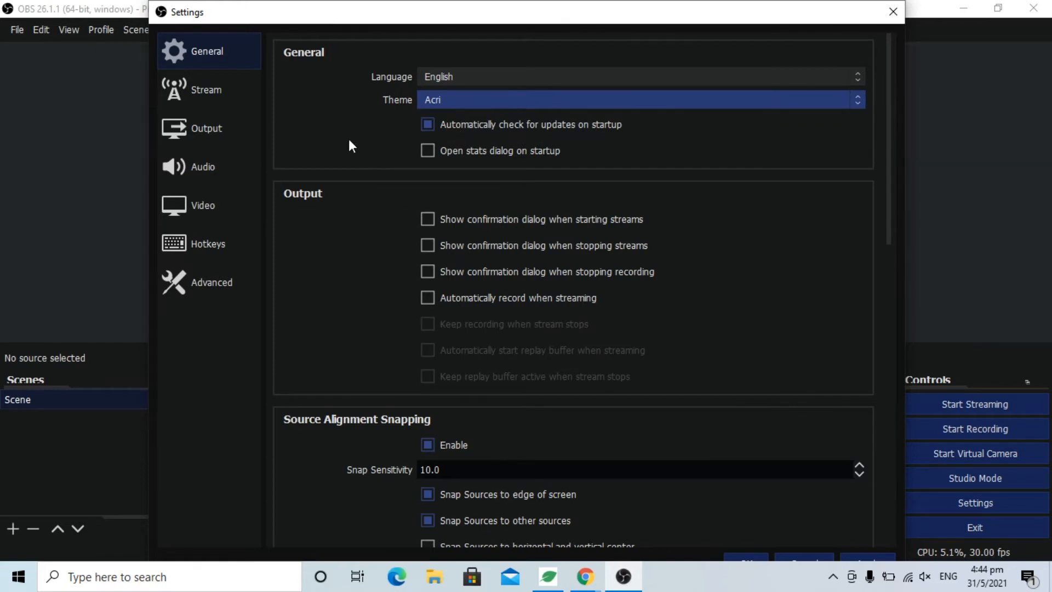
pyautogui.press('Down')
pyautogui.press('Down')
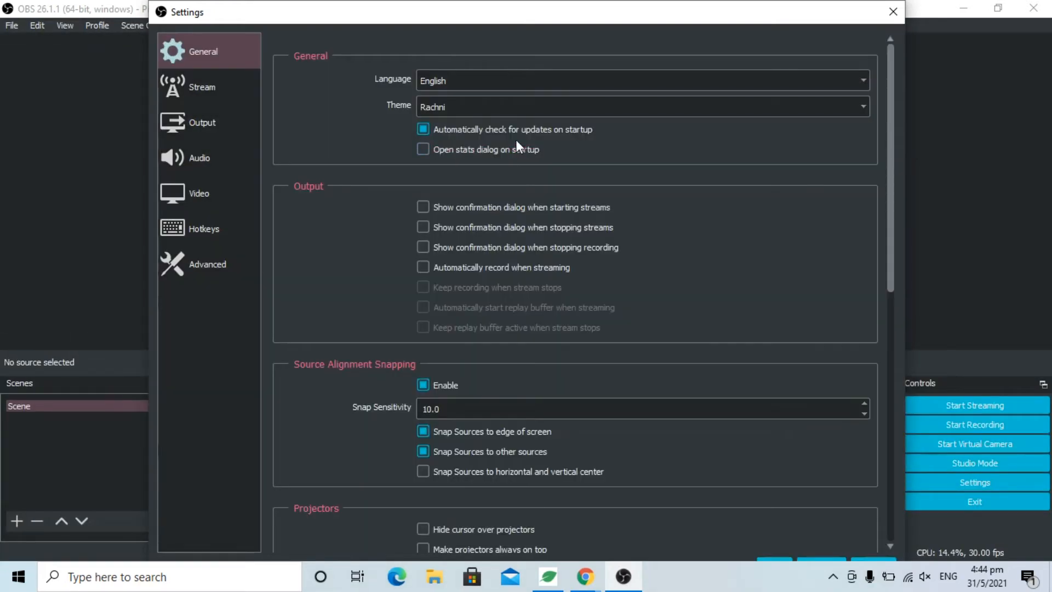
pyautogui.click(490, 110)
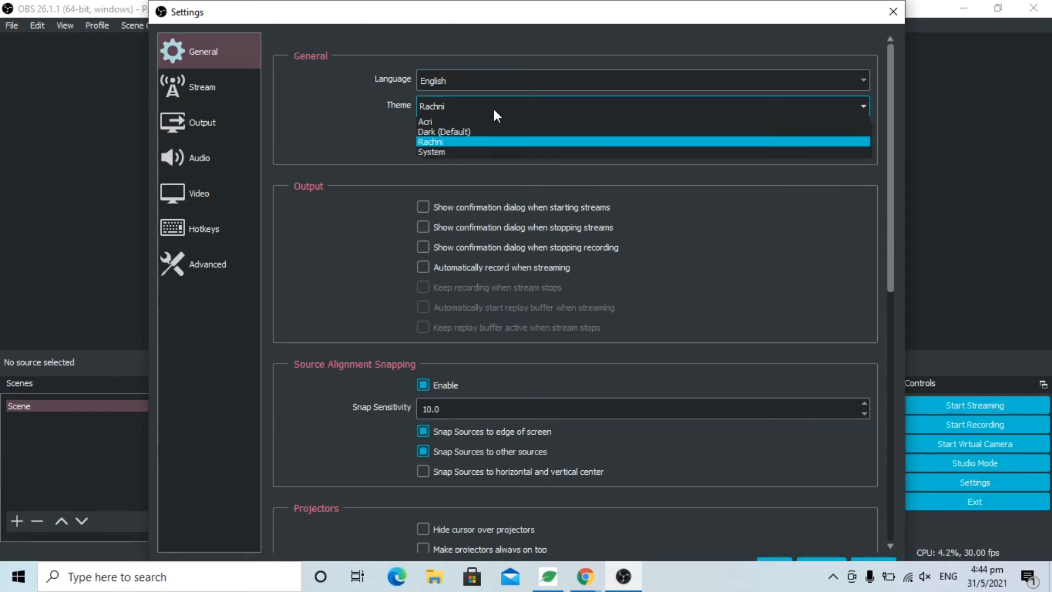
pyautogui.click(425, 149)
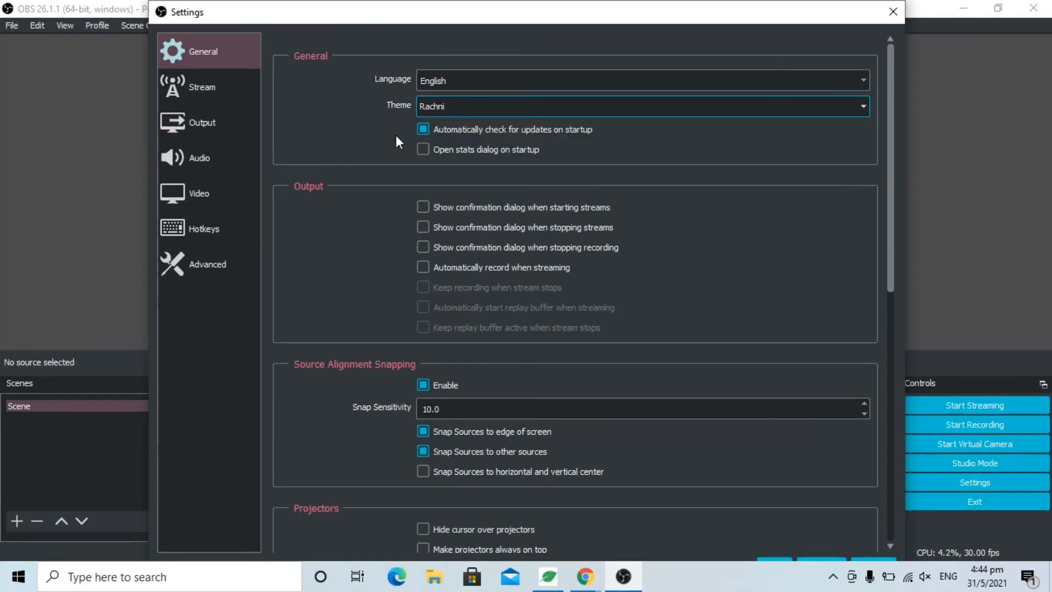
pyautogui.press('Down')
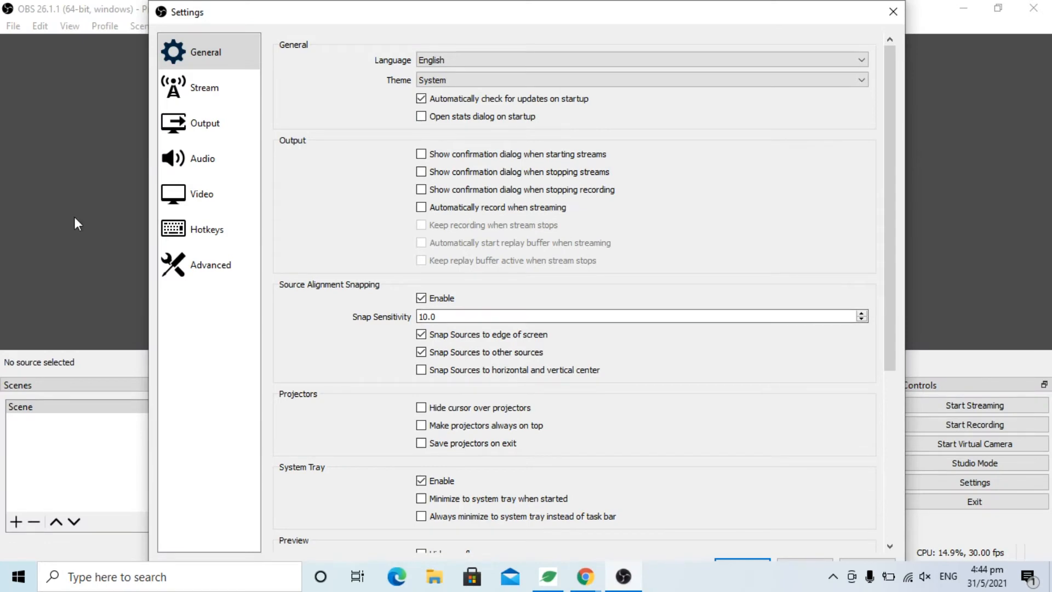
# Set the OBS theme back to Acri.
pyautogui.click(579, 81)
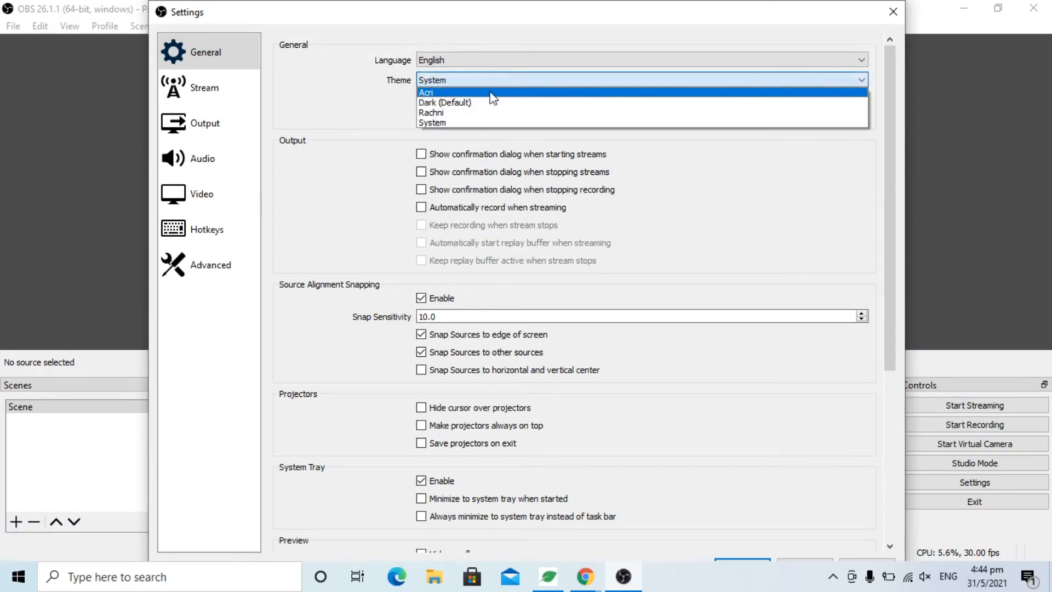
pyautogui.click(486, 95)
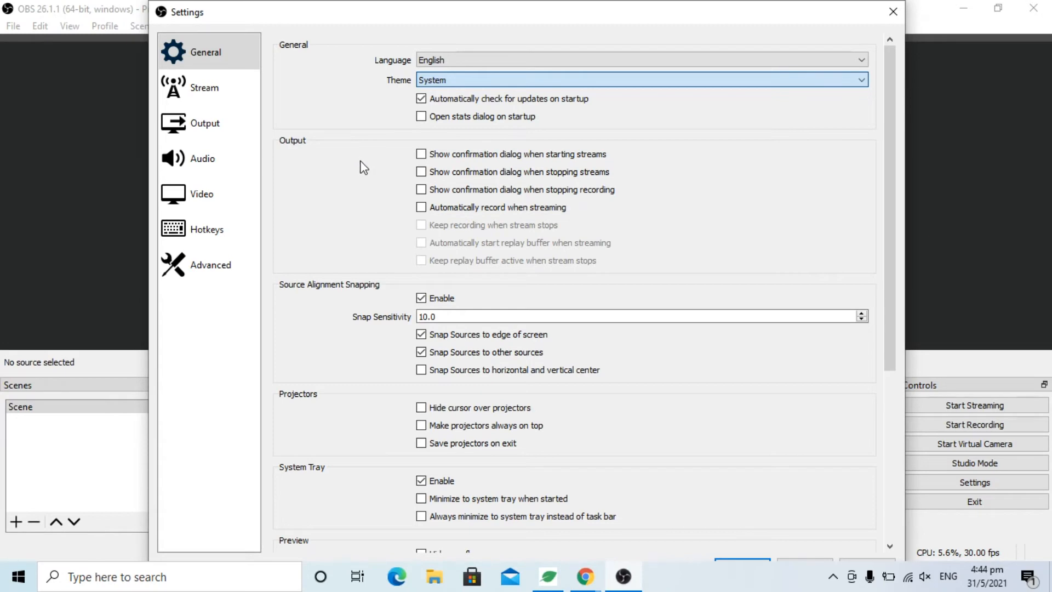
pyautogui.press('Up')
pyautogui.press('Up')
pyautogui.press('Up')
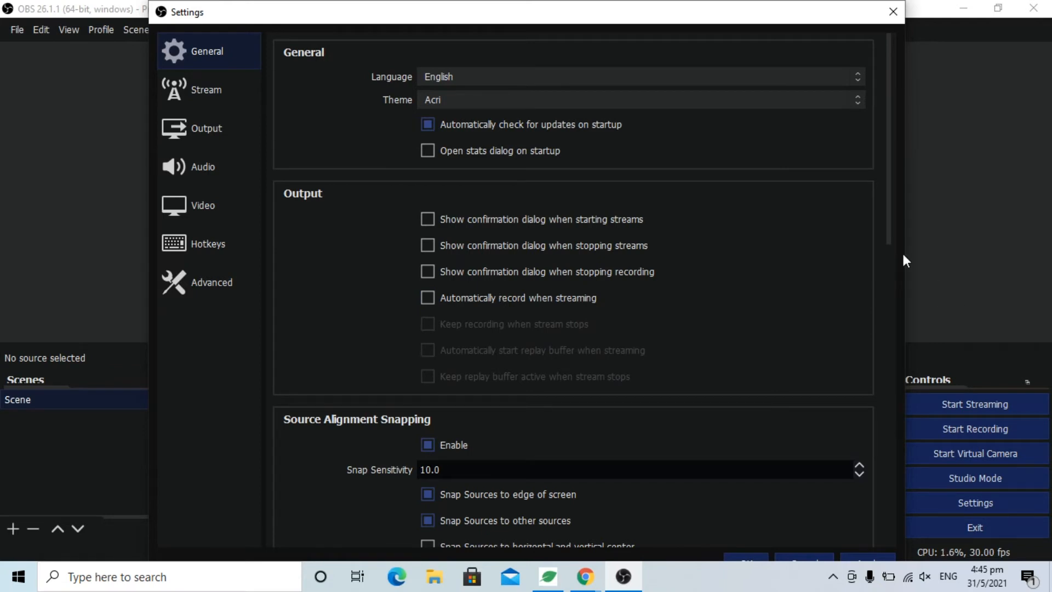
# Review the streaming encoder and audio bitrate options in the Output settings.
pyautogui.moveTo(891, 218); pyautogui.dragTo(877, 60)
pyautogui.click(201, 131)
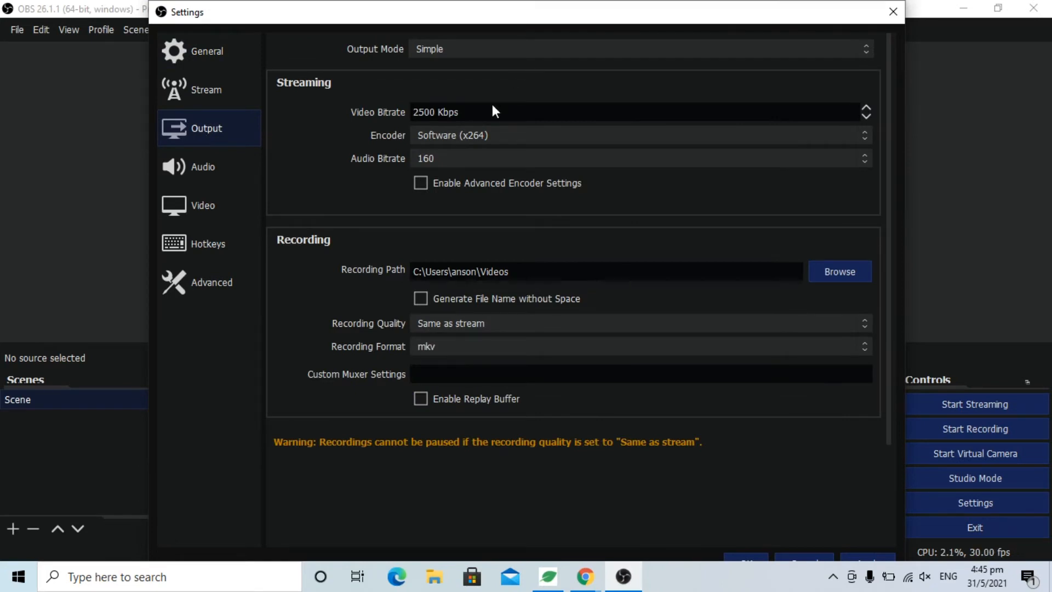
pyautogui.click(494, 134)
pyautogui.click(495, 135)
pyautogui.click(515, 115)
pyautogui.click(493, 156)
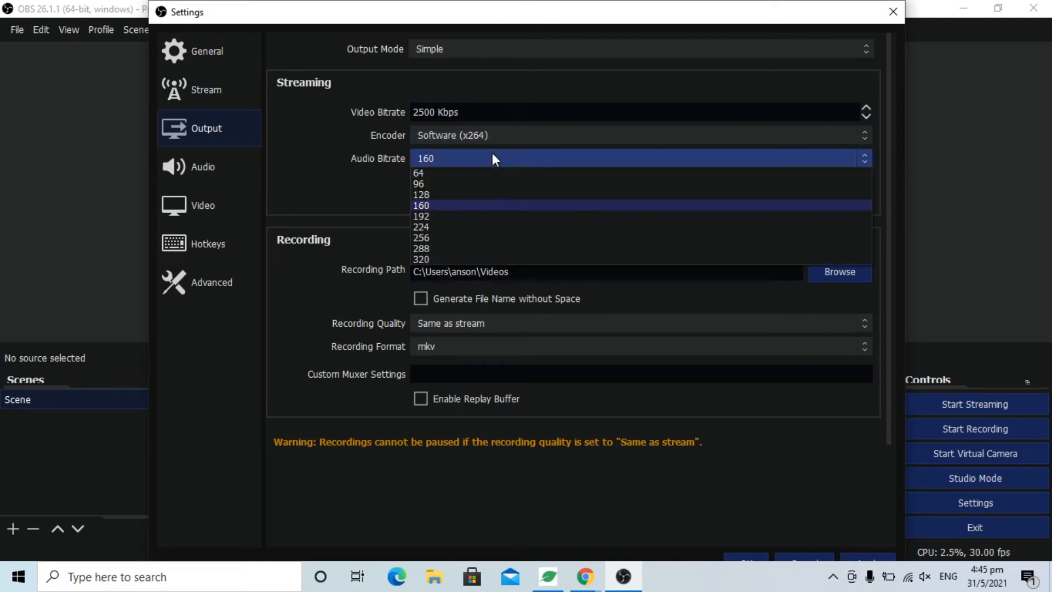
pyautogui.click(491, 154)
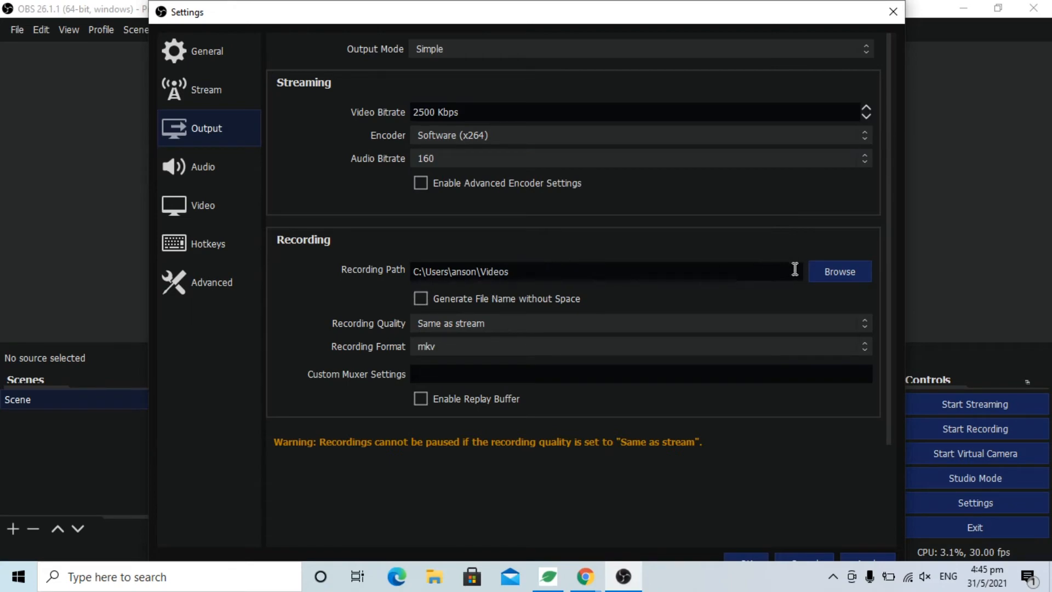
# Create a folder named "output" inside Videos and set it as the recording path.
pyautogui.click(819, 270)
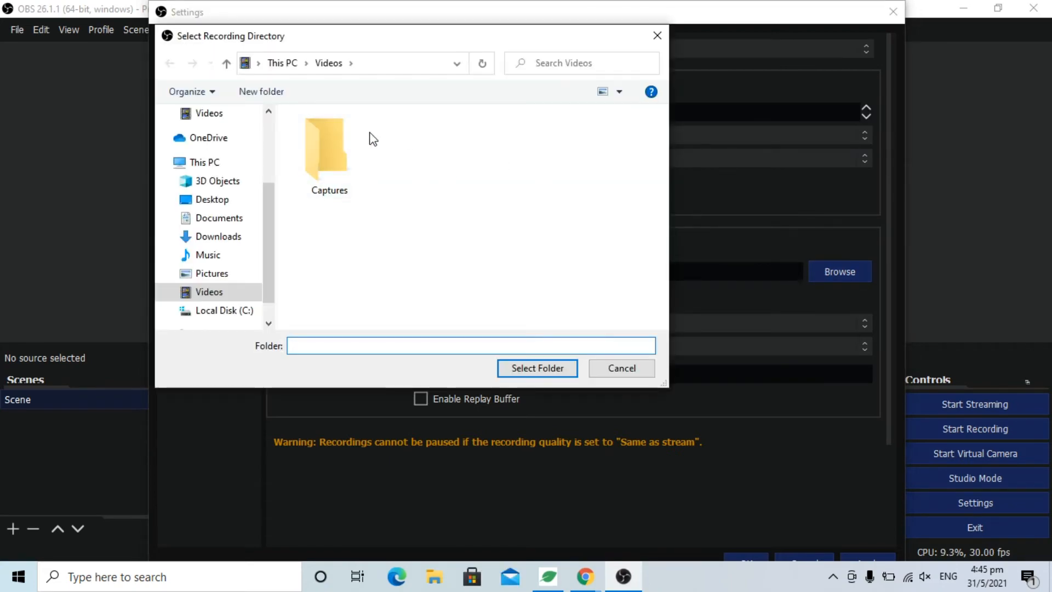
pyautogui.rightClick(412, 142)
pyautogui.moveTo(451, 340)
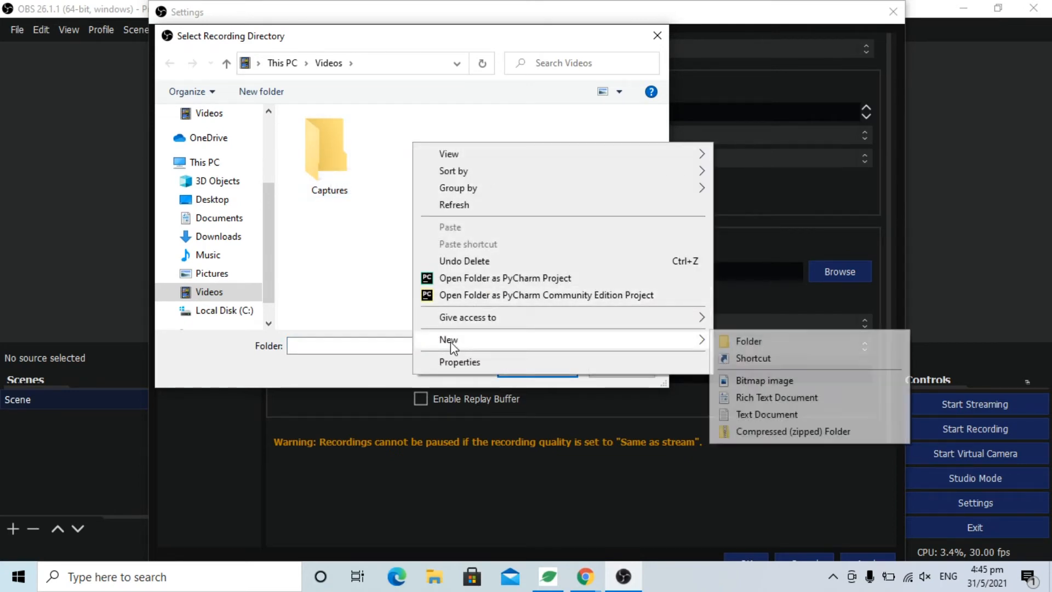
pyautogui.click(756, 340)
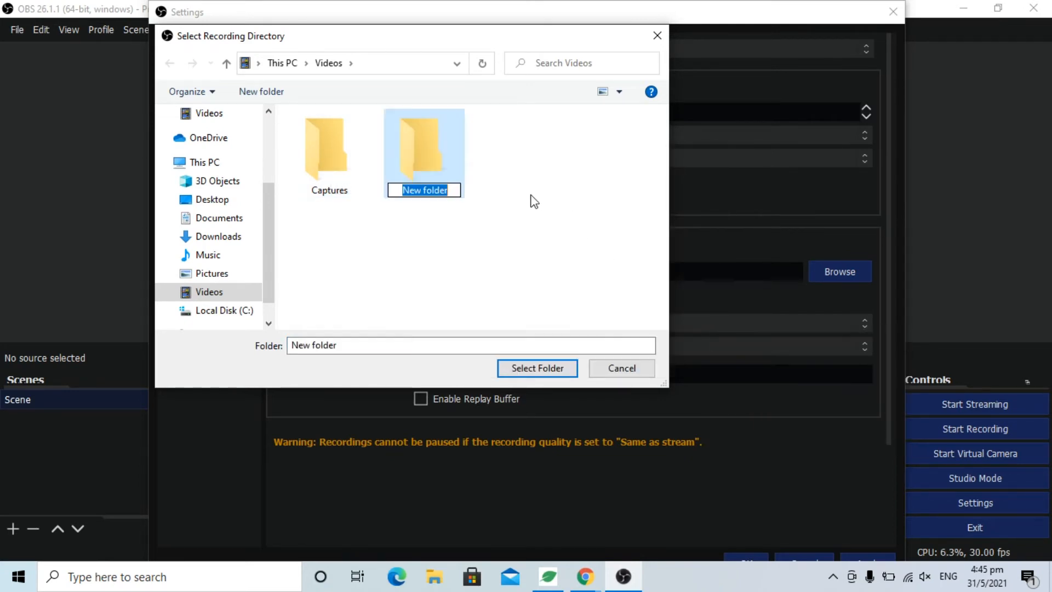
pyautogui.write('out')
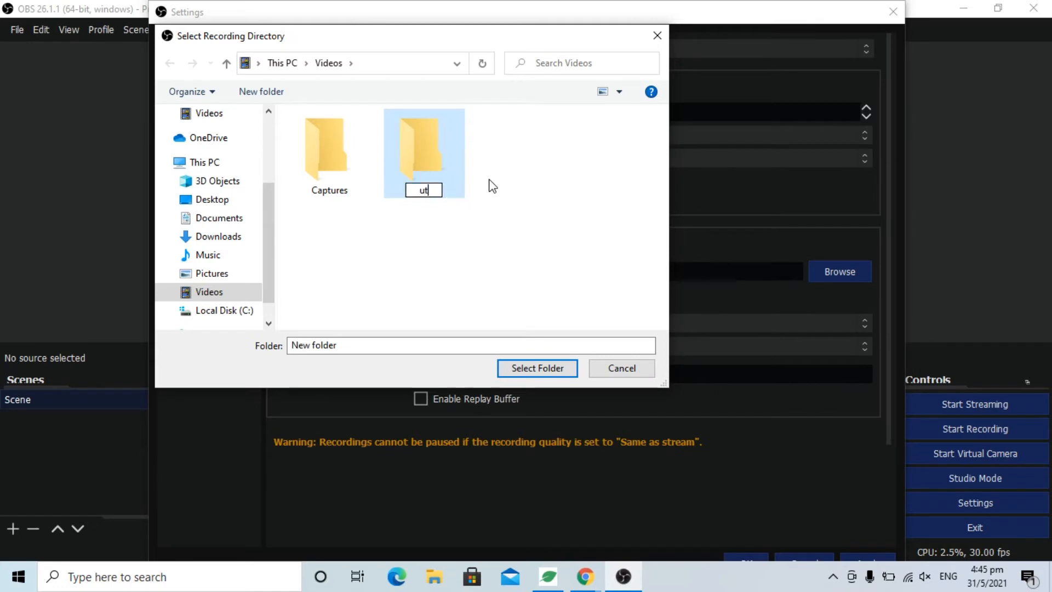
pyautogui.write('put')
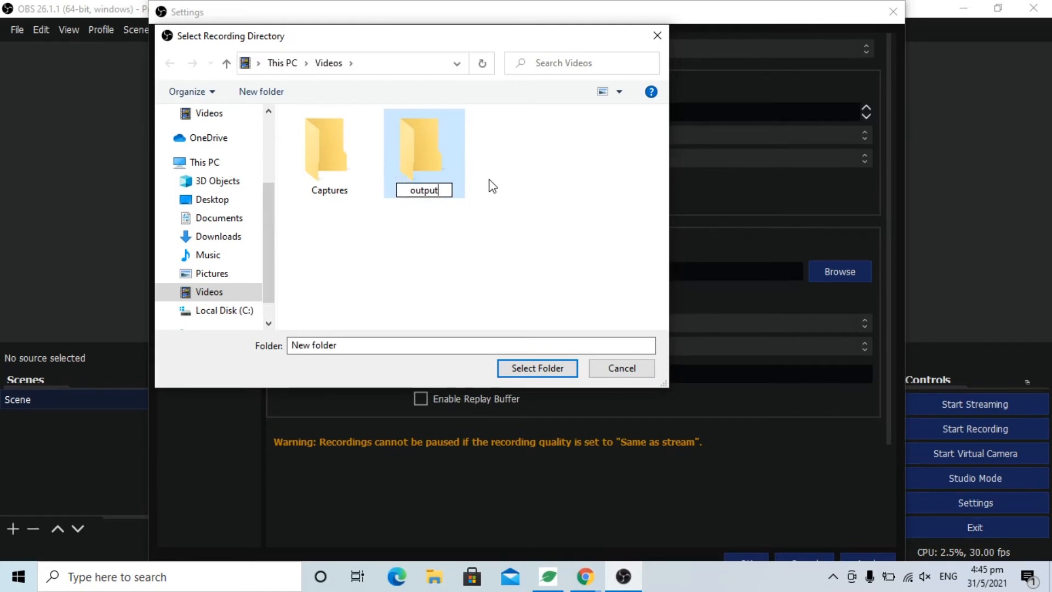
pyautogui.click(492, 186)
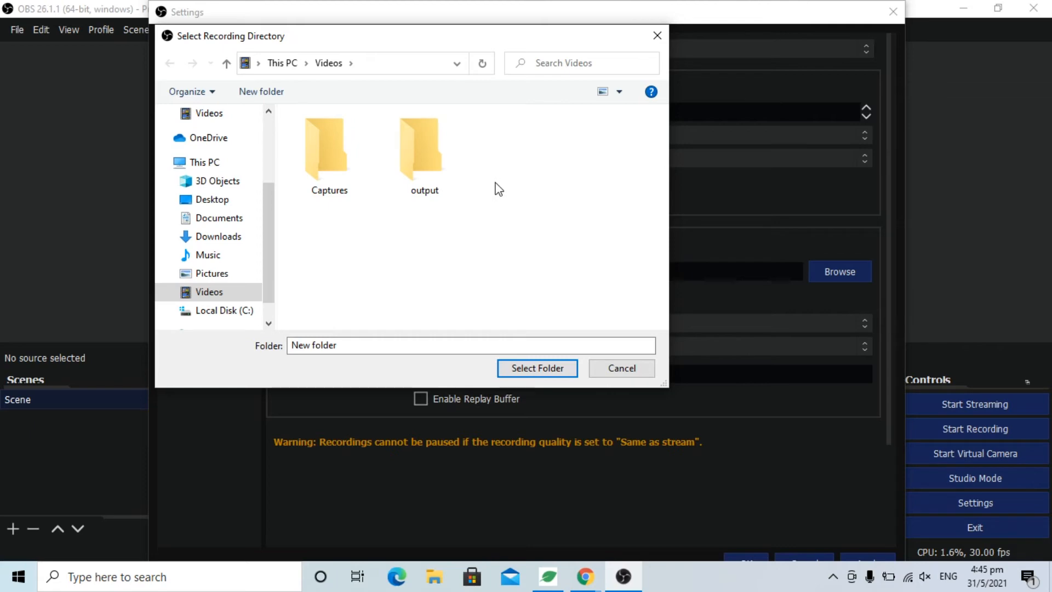
pyautogui.doubleClick(411, 157)
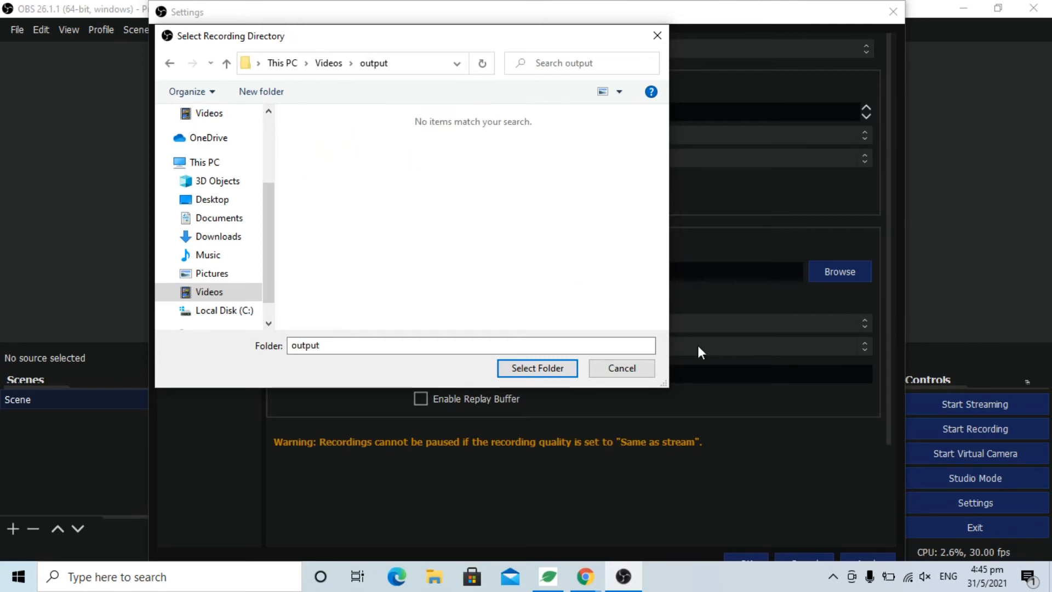
pyautogui.click(551, 368)
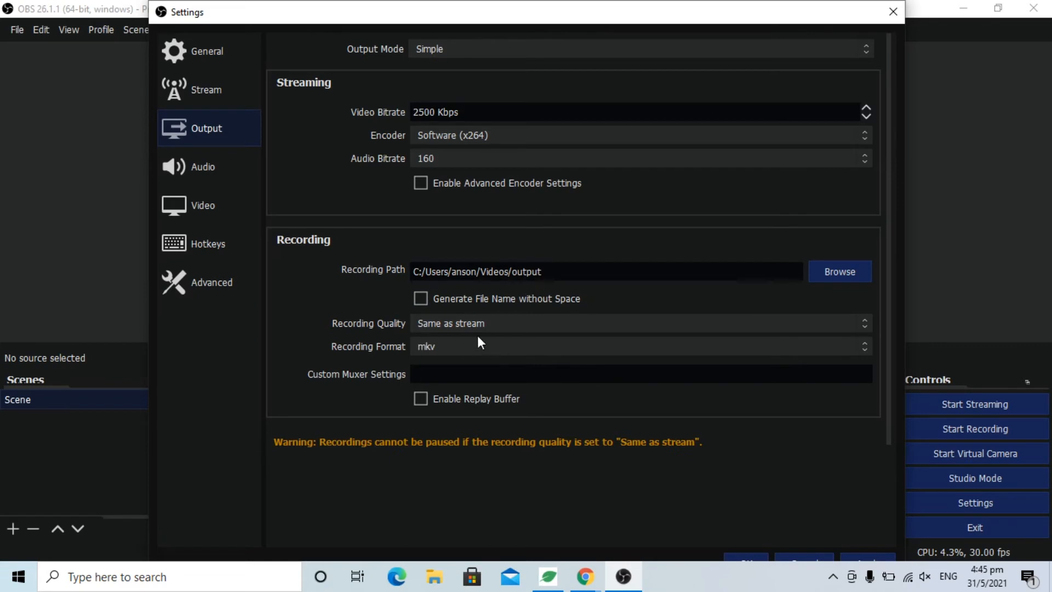
# Look through the recording formats and choose mkv.
pyautogui.click(457, 346)
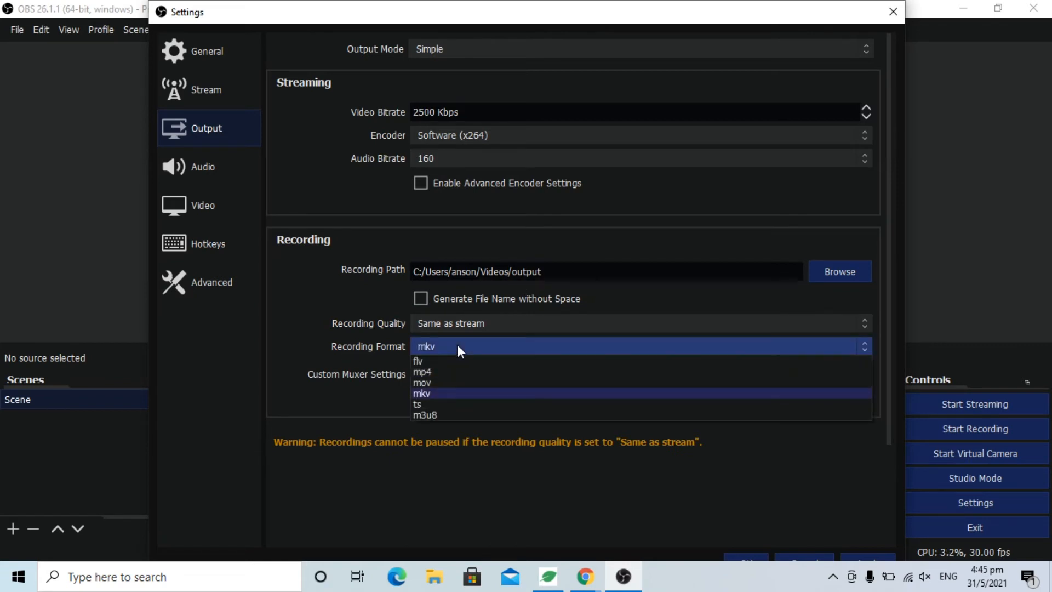
pyautogui.click(435, 392)
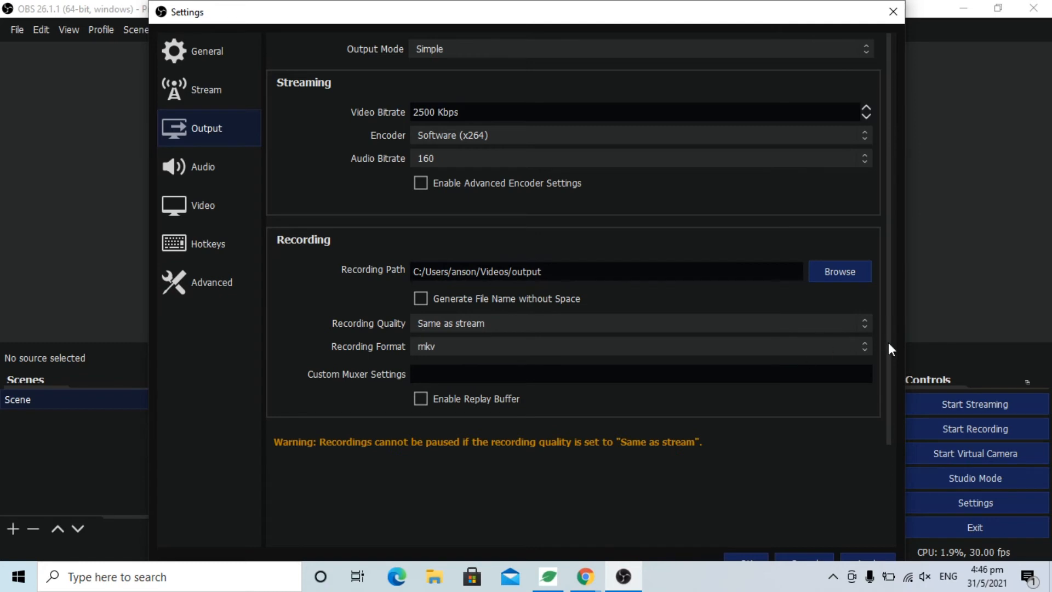
pyautogui.moveTo(888, 343); pyautogui.dragTo(890, 396)
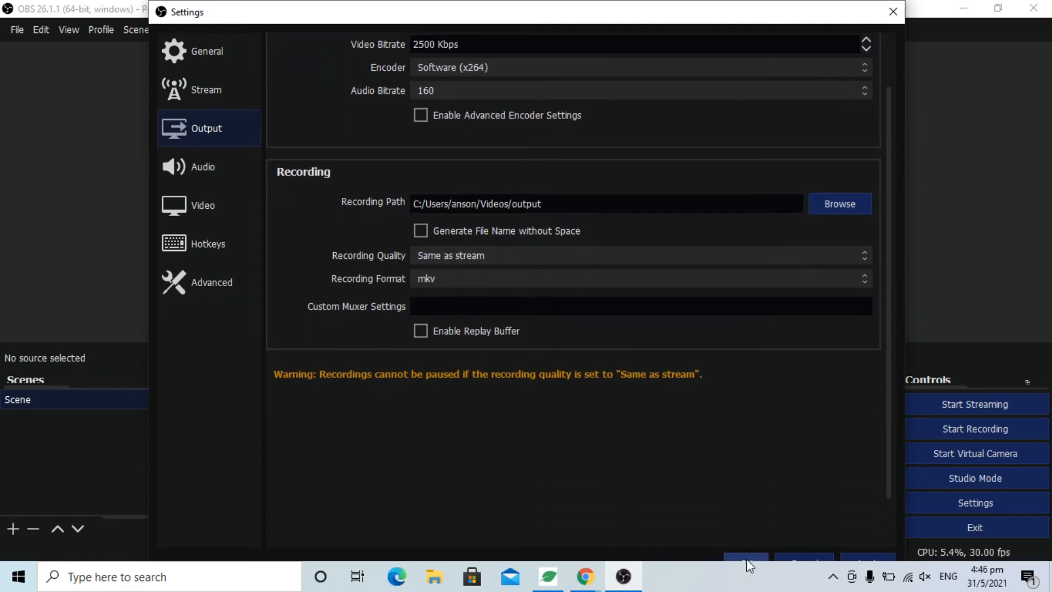
# Save the output settings and add a new source named Display Capture to the scene.
pyautogui.moveTo(783, 12); pyautogui.dragTo(775, 5)
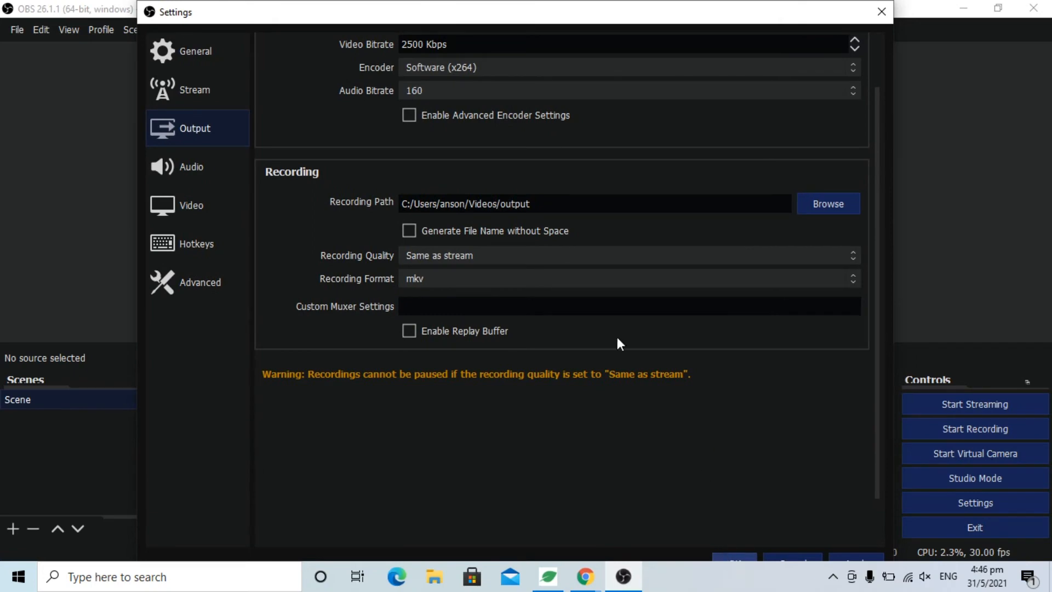
pyautogui.click(737, 558)
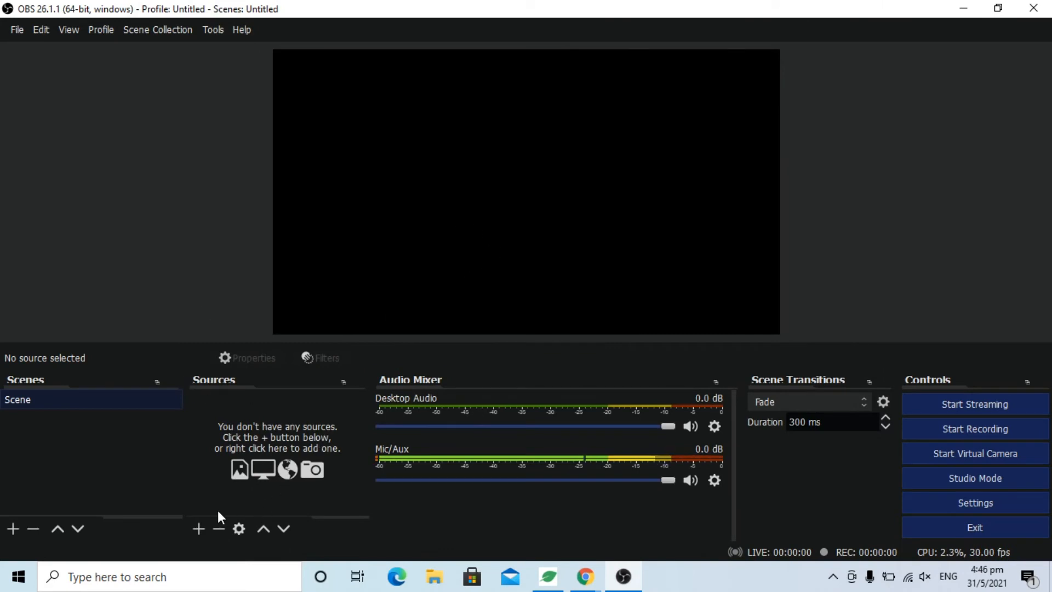
pyautogui.click(199, 529)
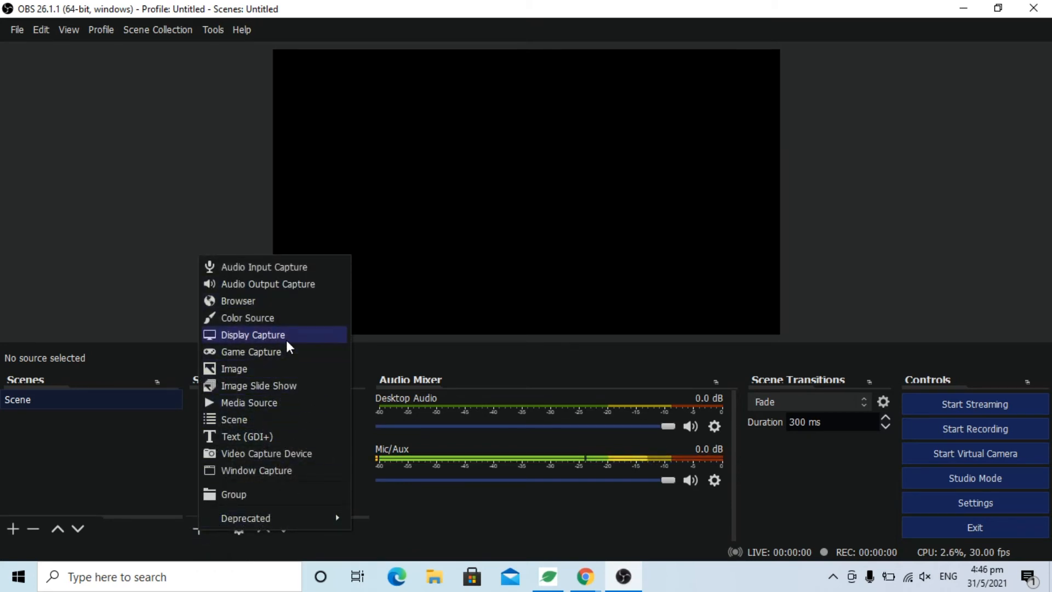
pyautogui.click(248, 337)
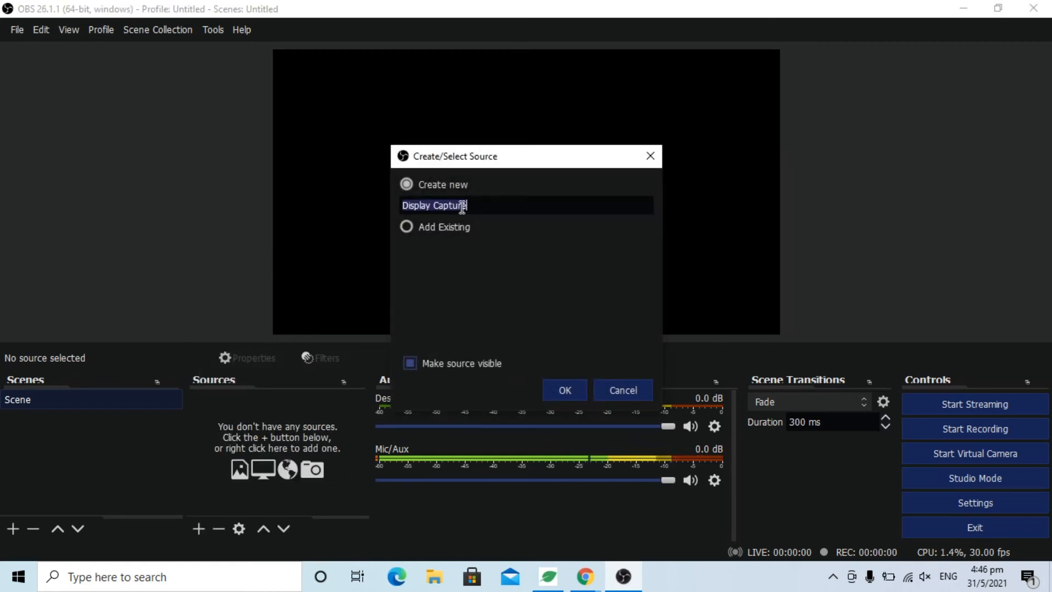
pyautogui.click(491, 204)
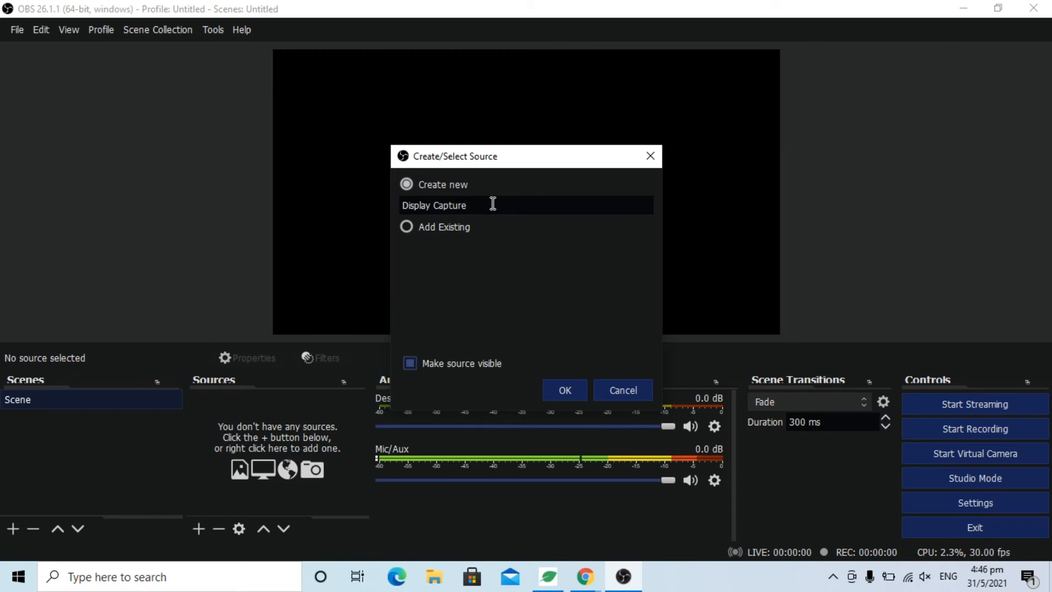
pyautogui.click(558, 392)
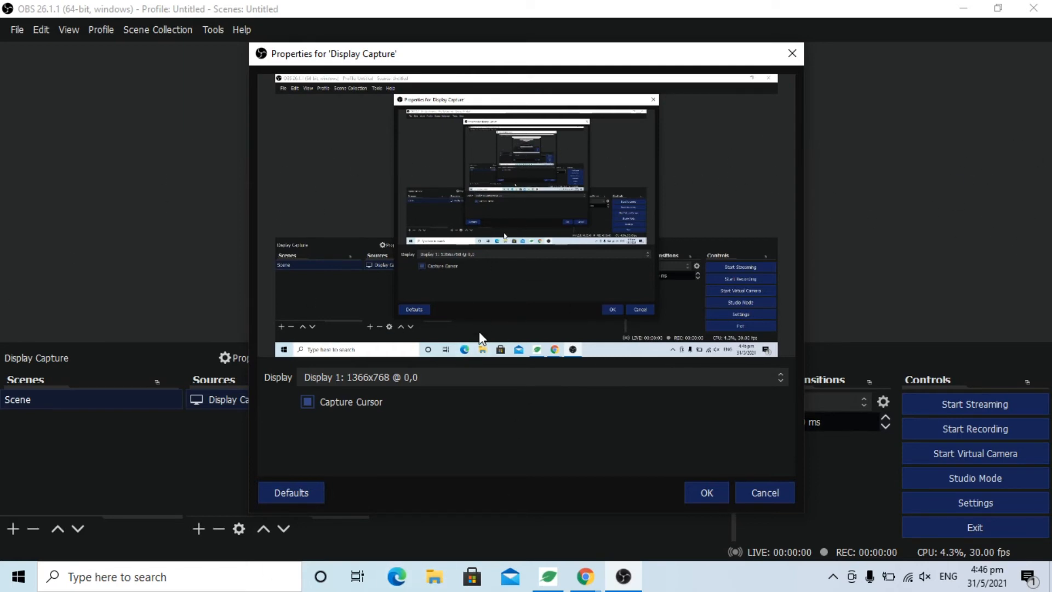
# Keep cursor capture enabled and Display 1: 1366x768 selected for the display source, and accept its properties.
pyautogui.click(307, 402)
pyautogui.click(308, 402)
pyautogui.click(450, 380)
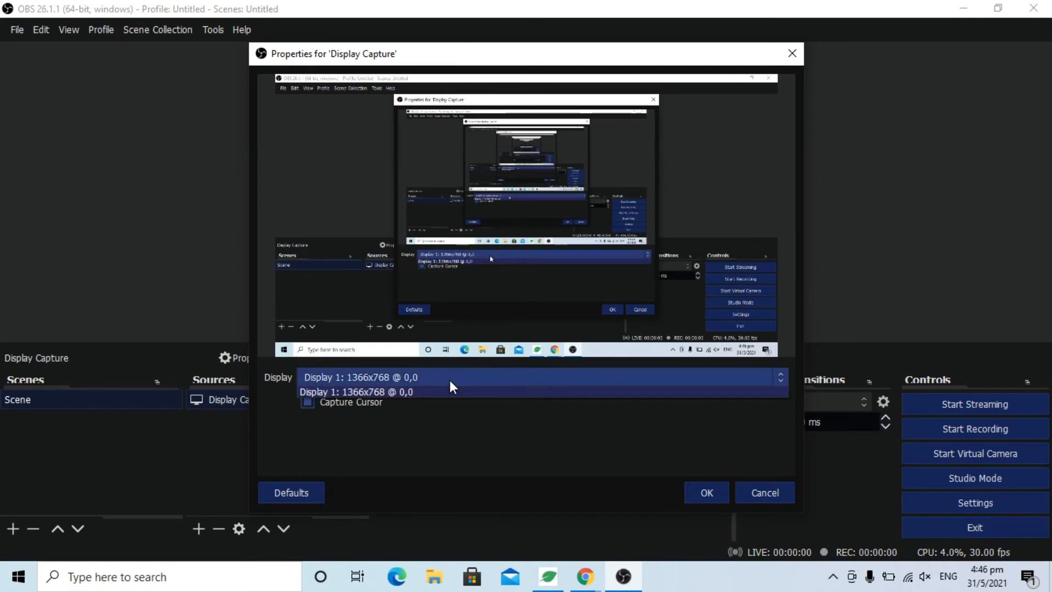
pyautogui.click(612, 448)
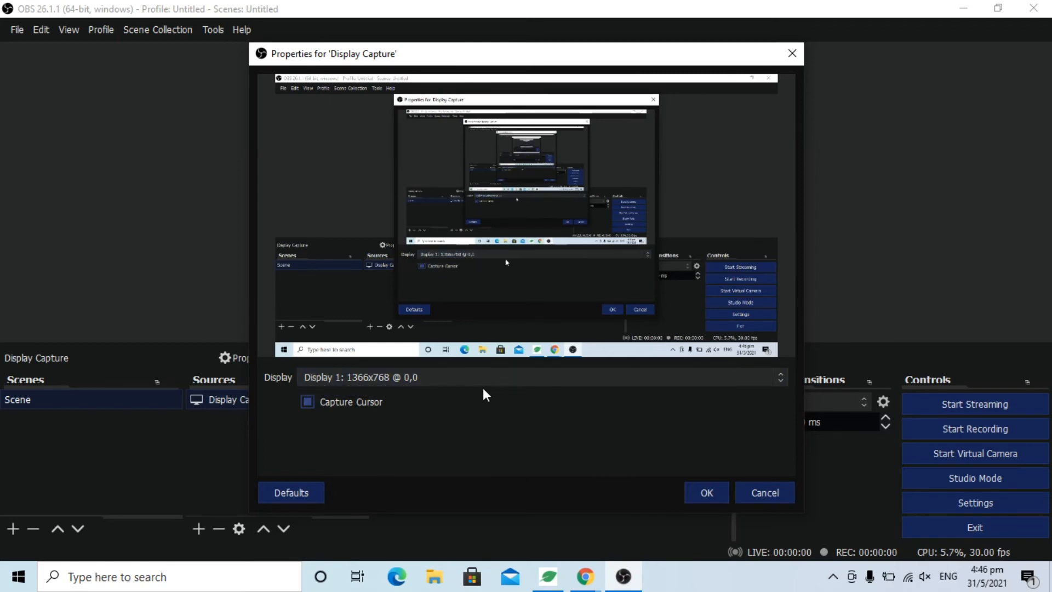
pyautogui.click(707, 492)
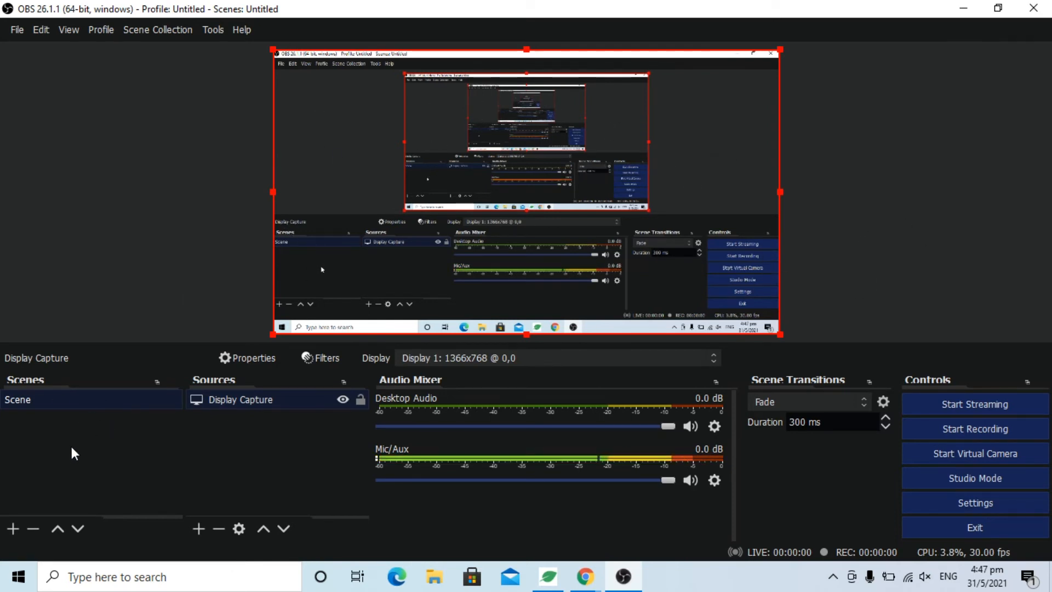
# Add a new scene named TestingScene.
pyautogui.click(12, 529)
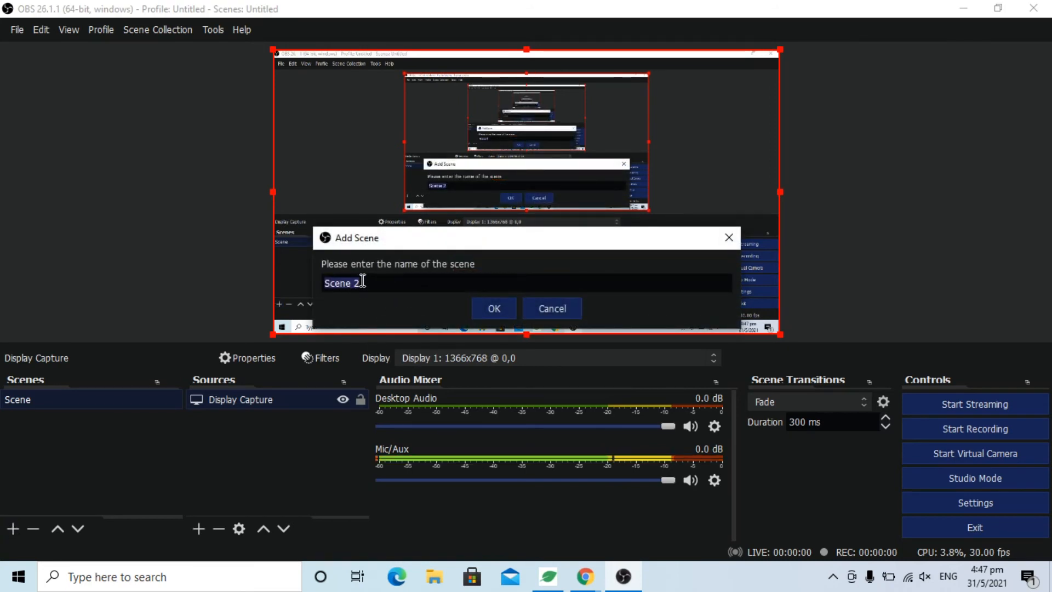
pyautogui.write('Testing')
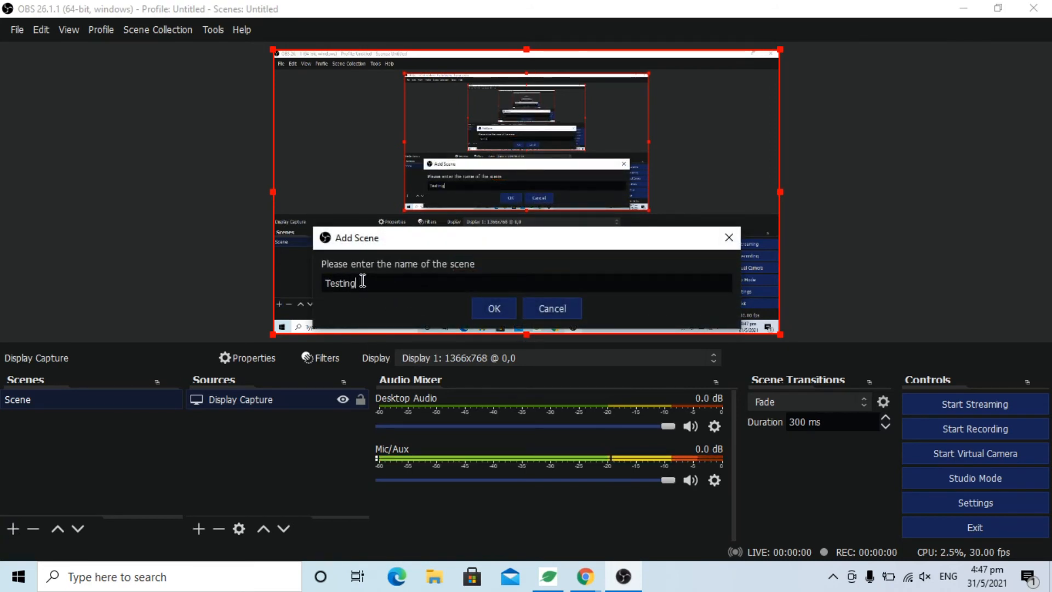
pyautogui.write('Scene')
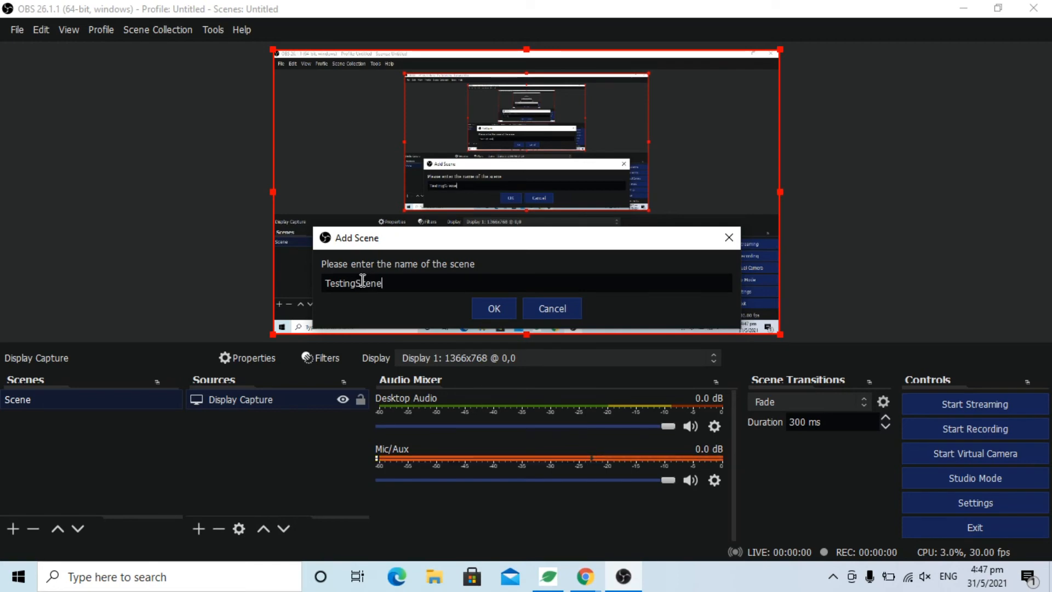
pyautogui.click(485, 307)
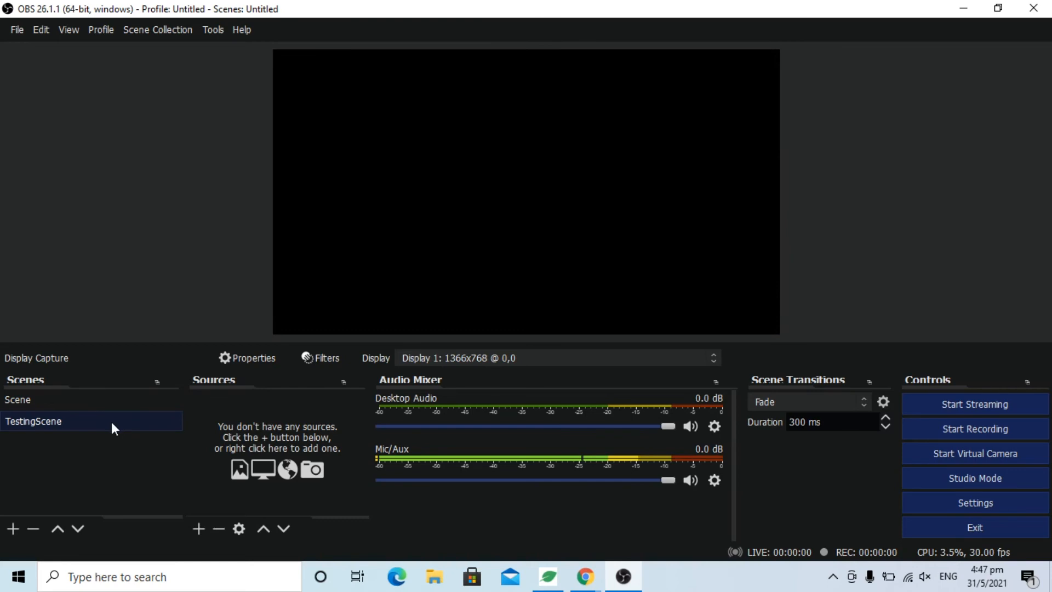
# Compare the contents of Scene and TestingScene and look over the source types that can be added to TestingScene.
pyautogui.click(101, 406)
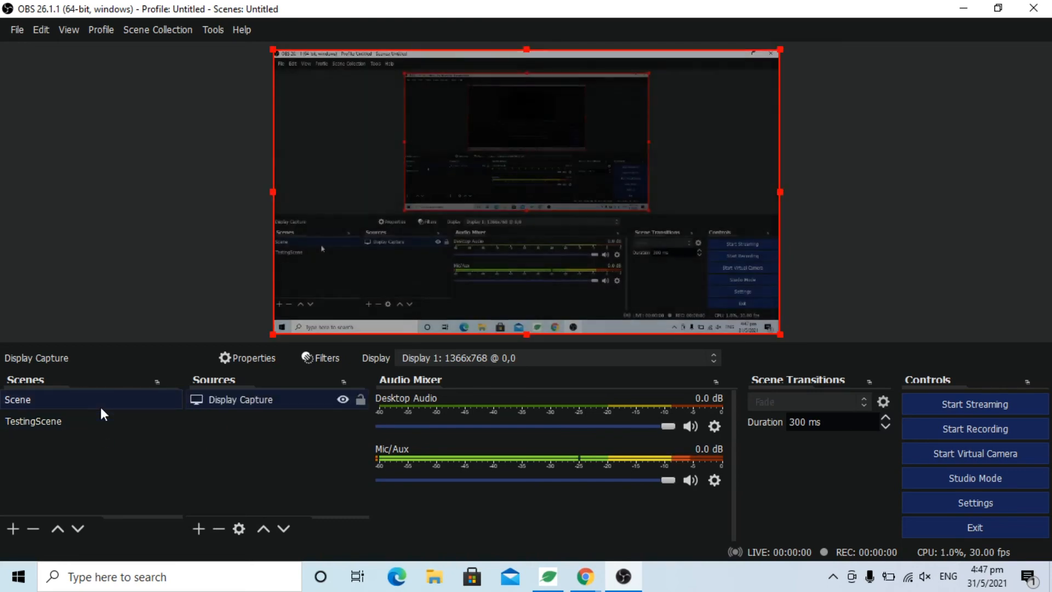
pyautogui.click(93, 421)
pyautogui.click(106, 406)
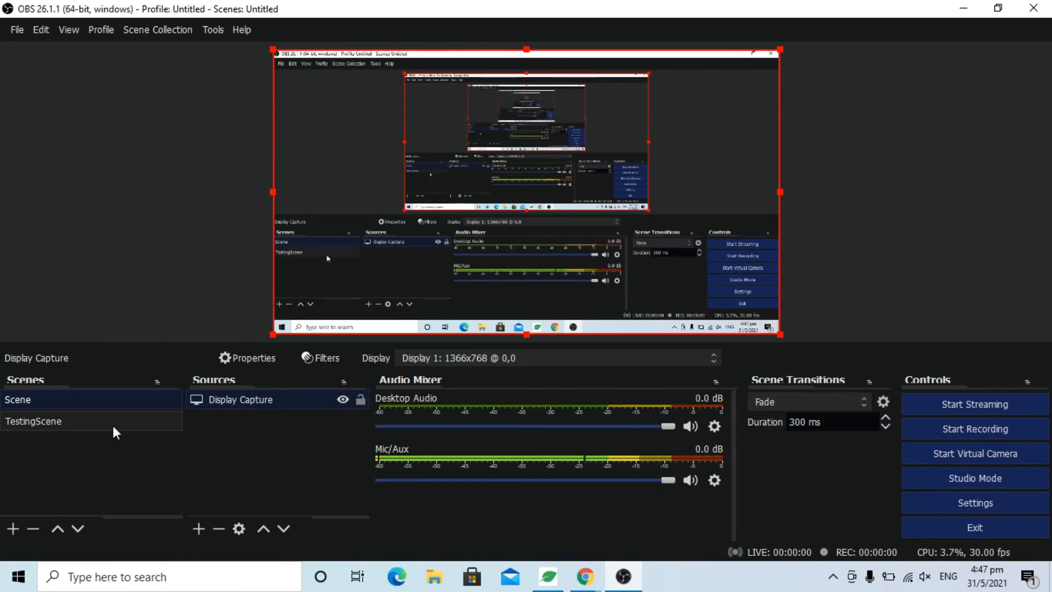
pyautogui.click(112, 424)
pyautogui.click(198, 528)
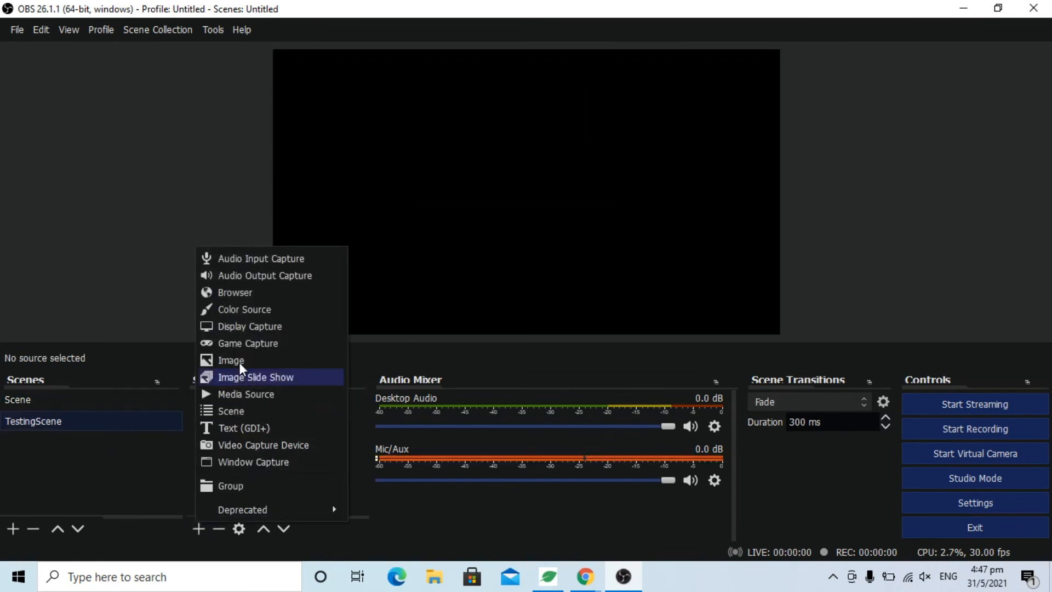
pyautogui.click(54, 452)
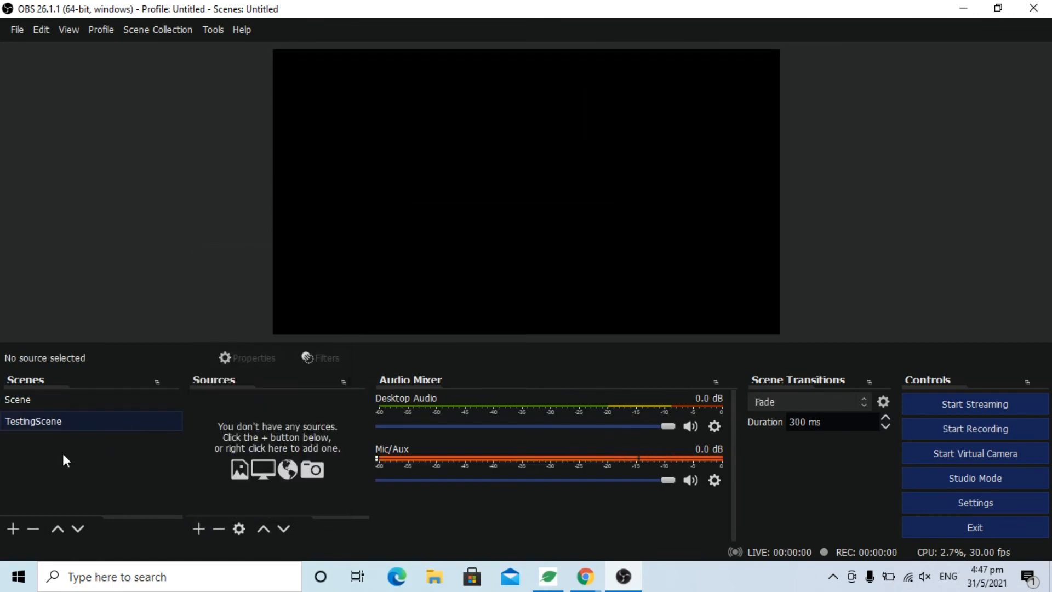
# Switch to the scene containing the display capture and make a test recording of about 10 seconds.
pyautogui.click(47, 398)
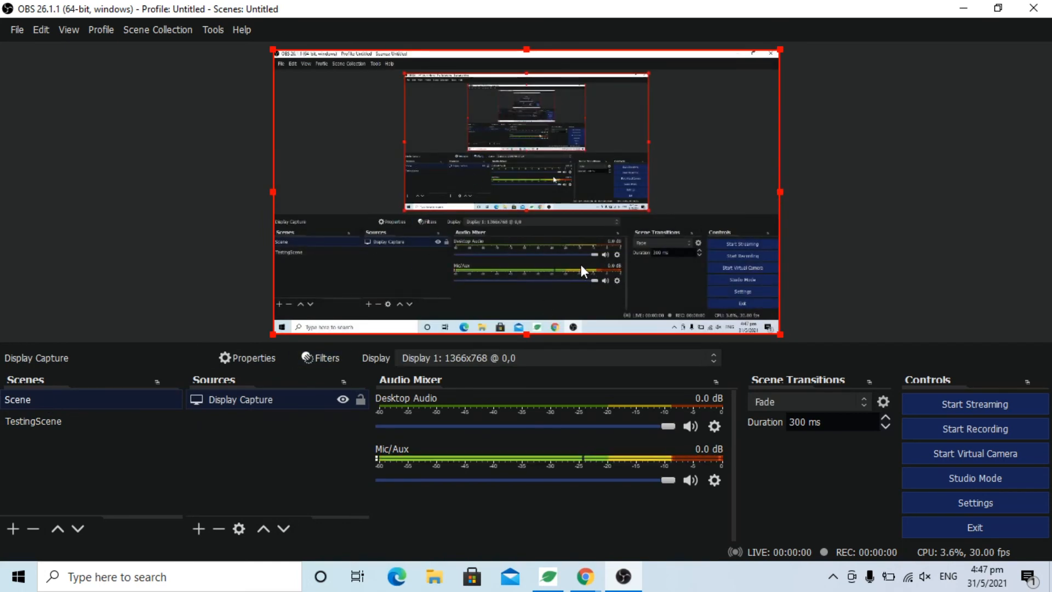
pyautogui.click(833, 422)
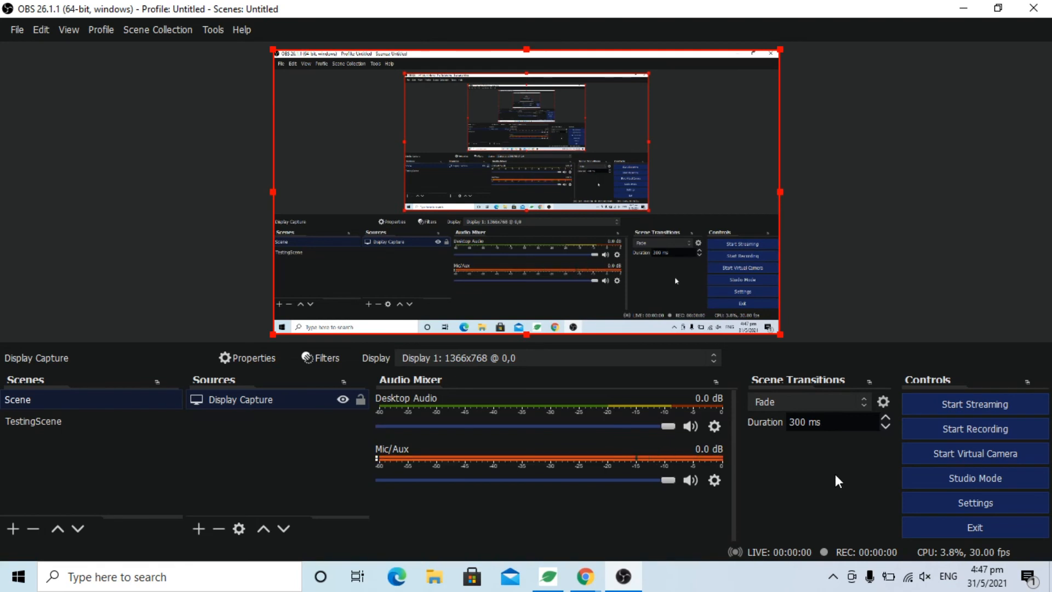
pyautogui.click(948, 426)
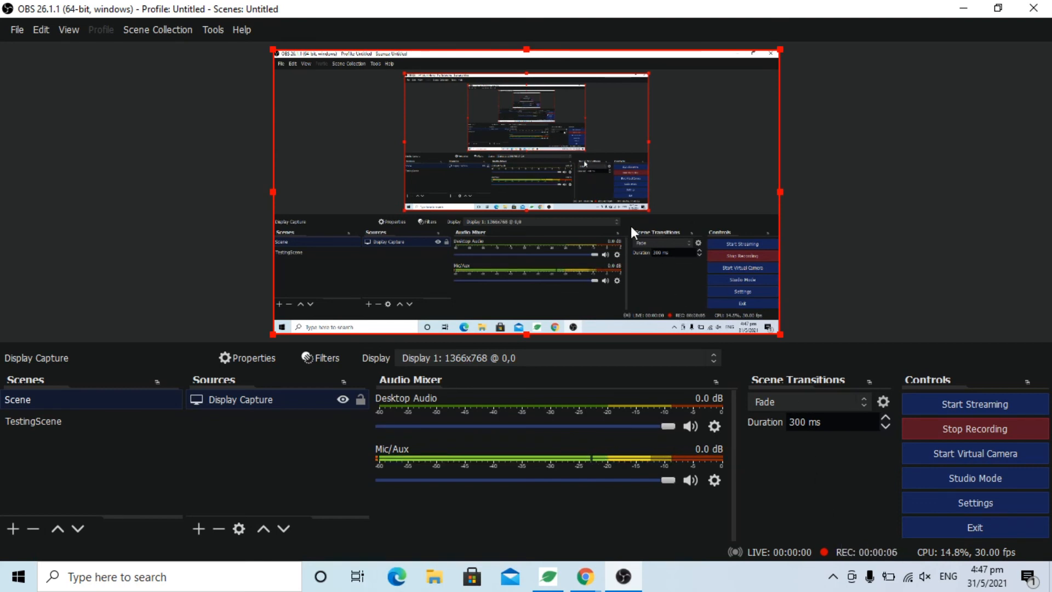
pyautogui.click(987, 429)
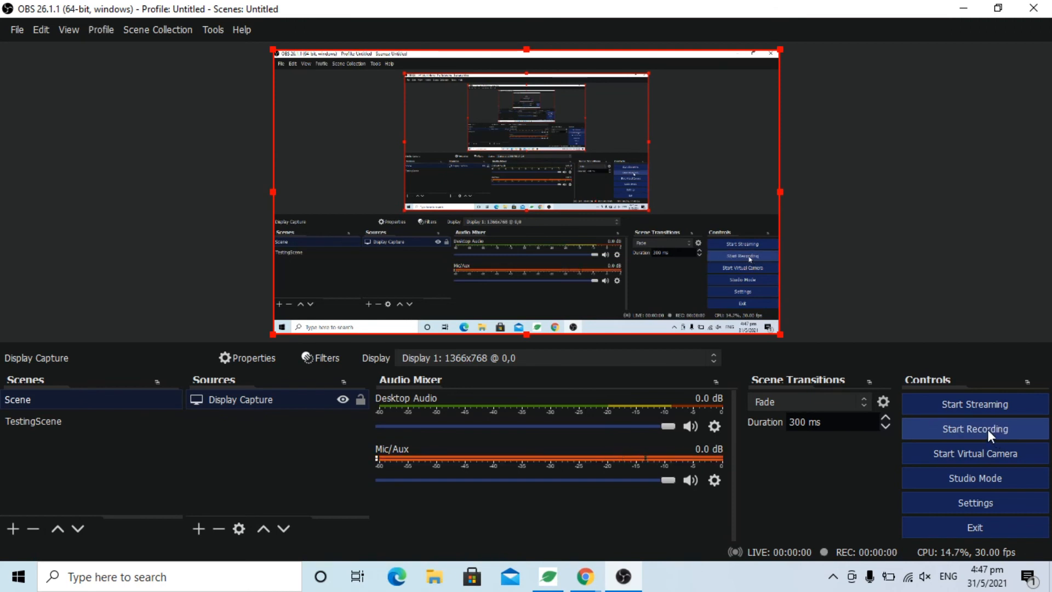
# Copy the recording path from the Output settings.
pyautogui.click(958, 502)
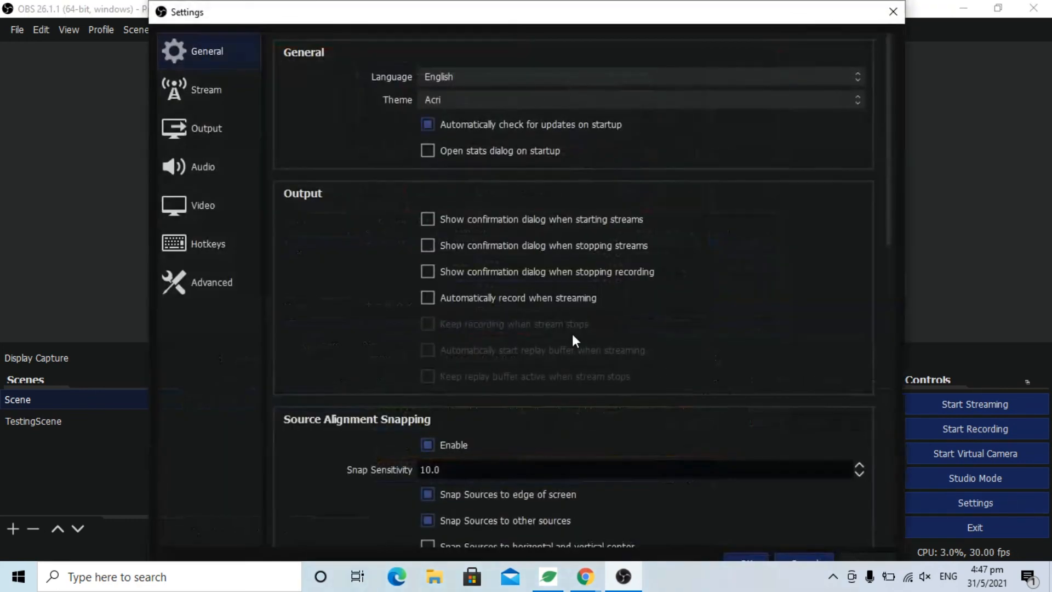
pyautogui.click(213, 128)
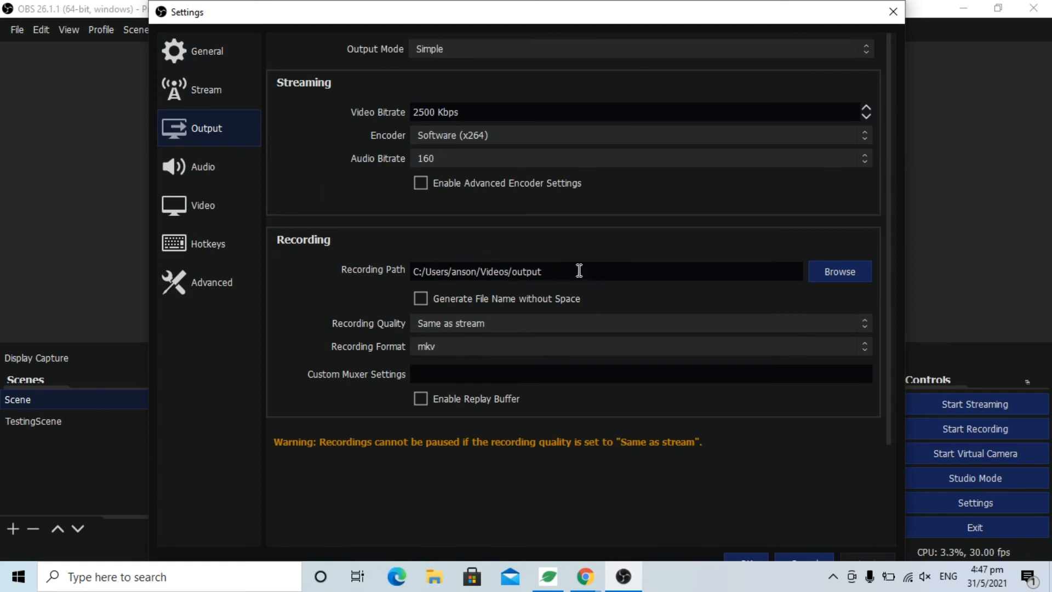
pyautogui.moveTo(580, 273); pyautogui.dragTo(327, 259)
pyautogui.hotkey('ctrl', 'c')
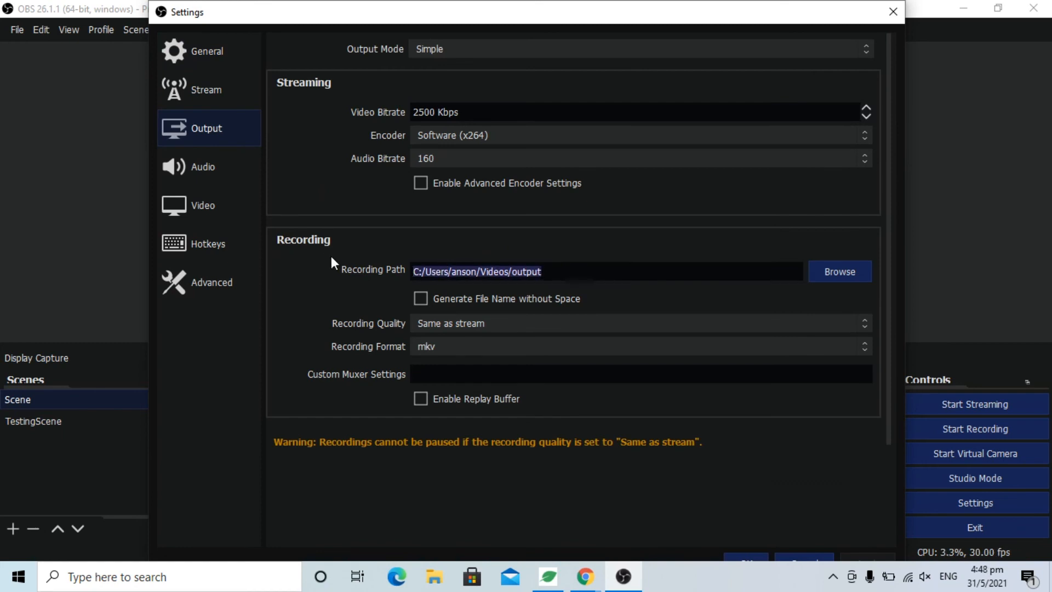
# Switch to File Explorer and go to the copied recording path, the output folder inside Videos.
pyautogui.click(22, 576)
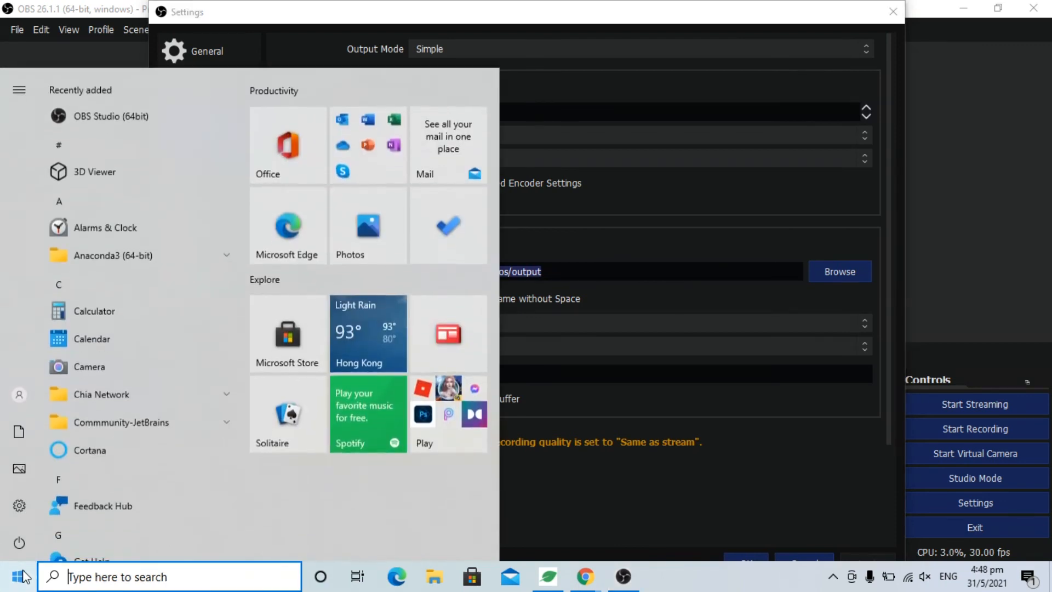
pyautogui.click(82, 576)
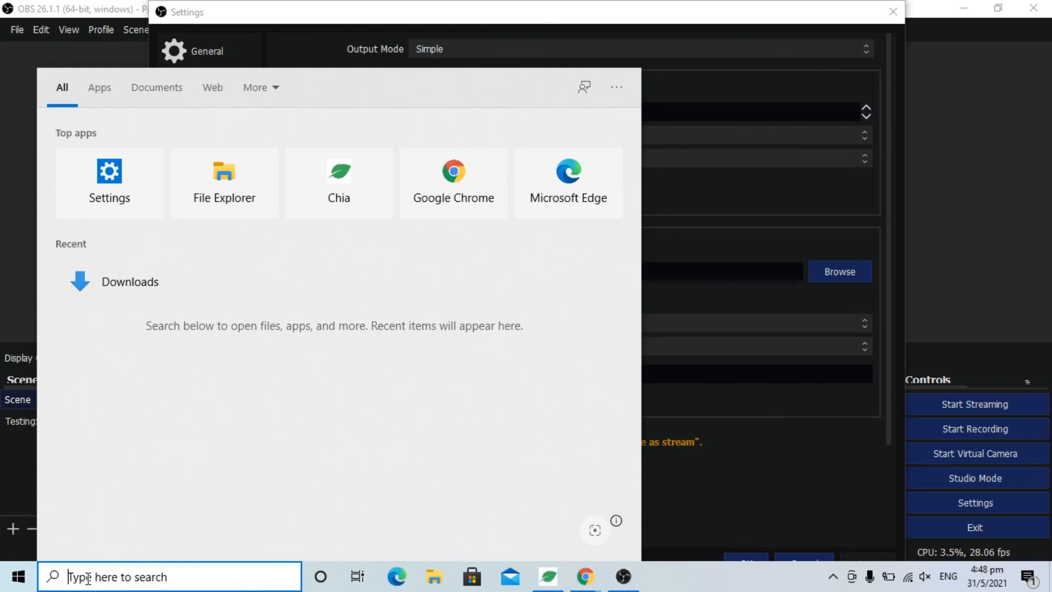
pyautogui.click(255, 192)
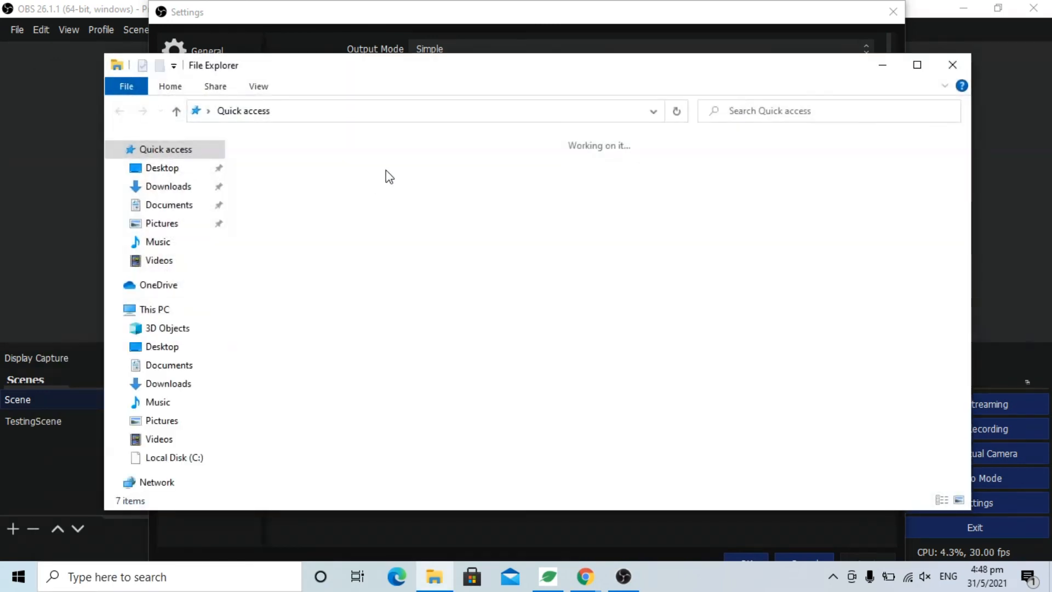
pyautogui.click(389, 111)
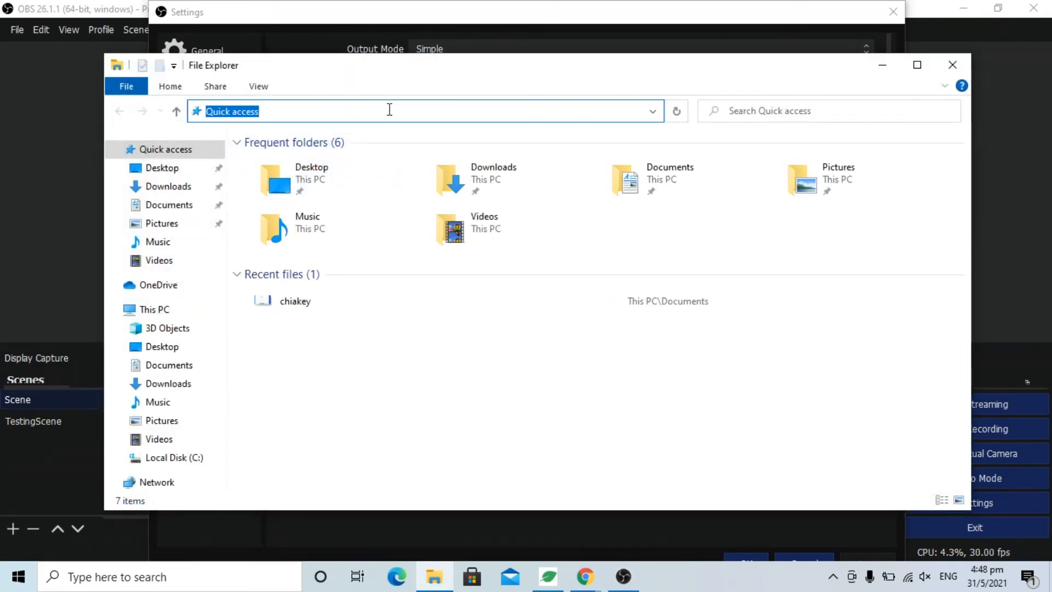
pyautogui.hotkey('ctrl', 'v')
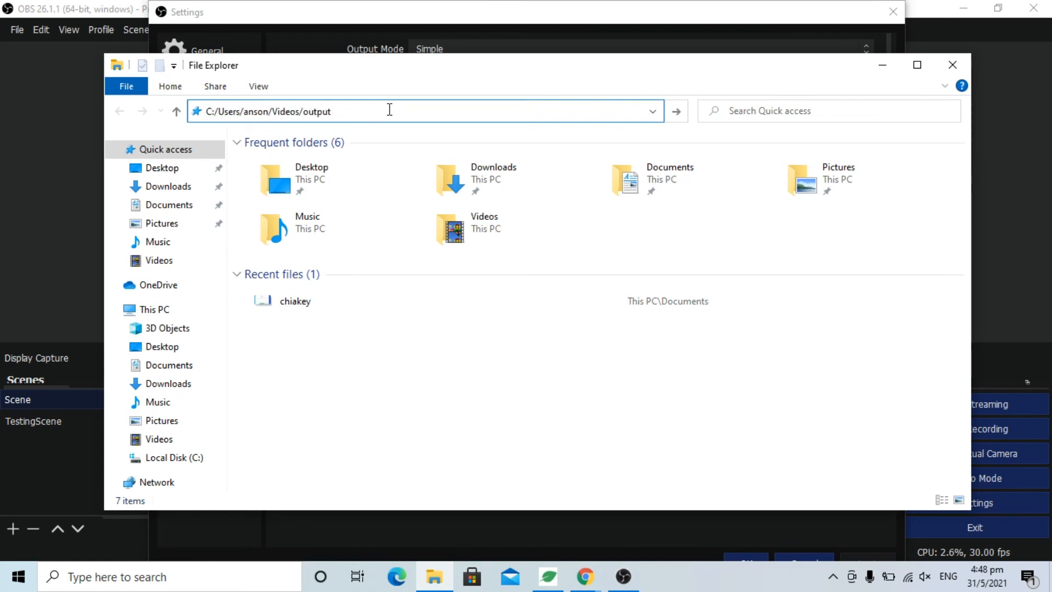
pyautogui.press('Return')
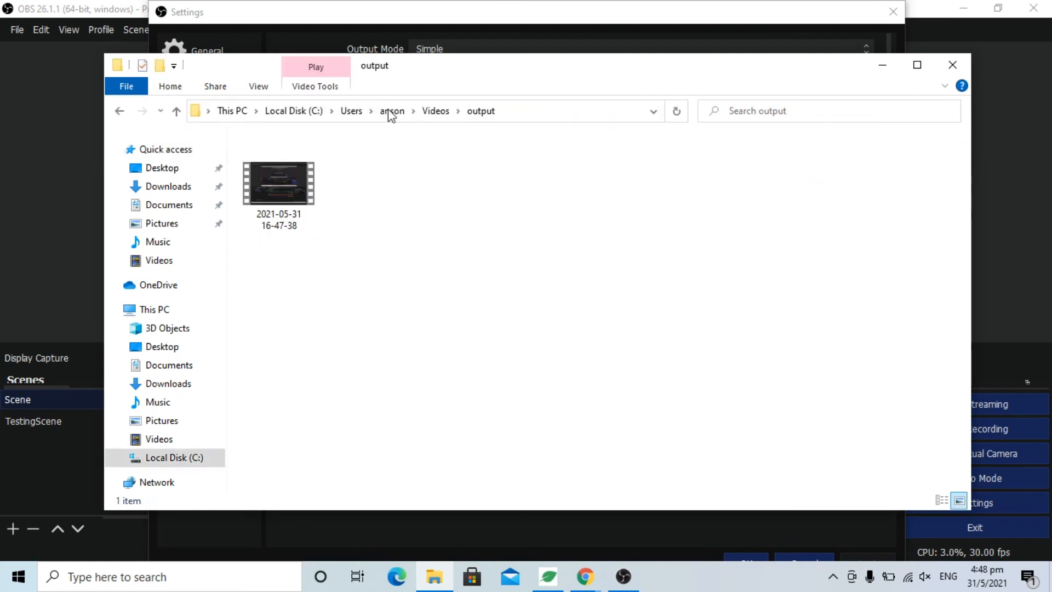
pyautogui.click(293, 221)
pyautogui.click(424, 220)
pyautogui.click(295, 221)
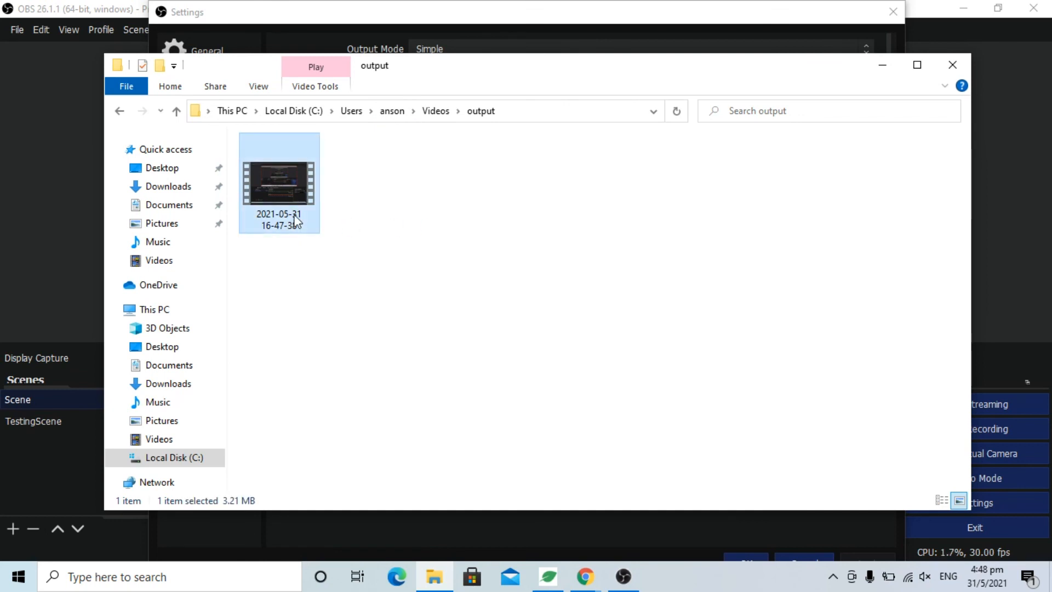
pyautogui.rightClick(294, 216)
pyautogui.click(336, 226)
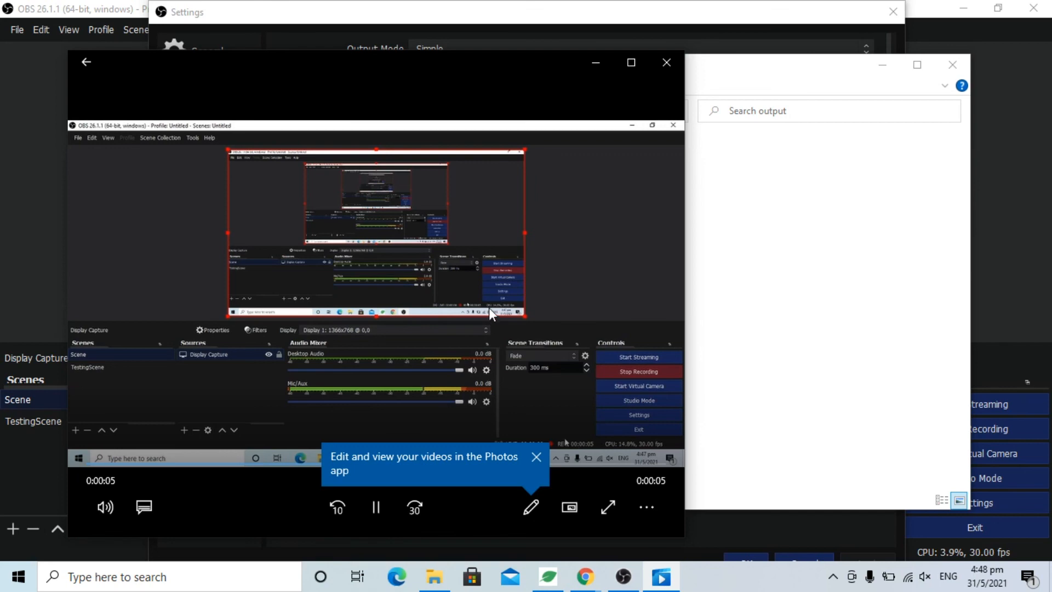
pyautogui.click(535, 457)
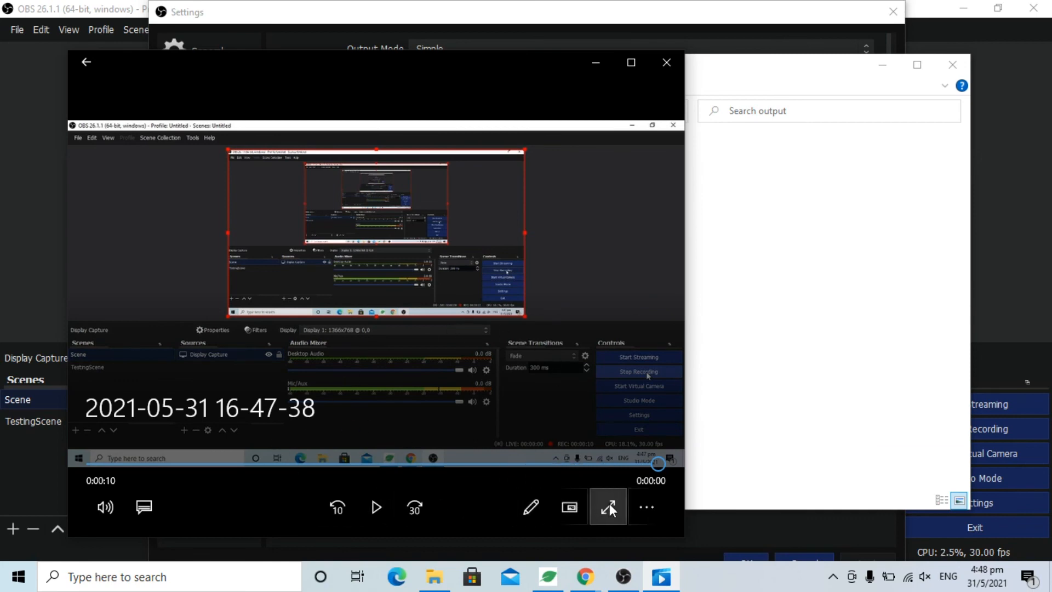
pyautogui.click(653, 504)
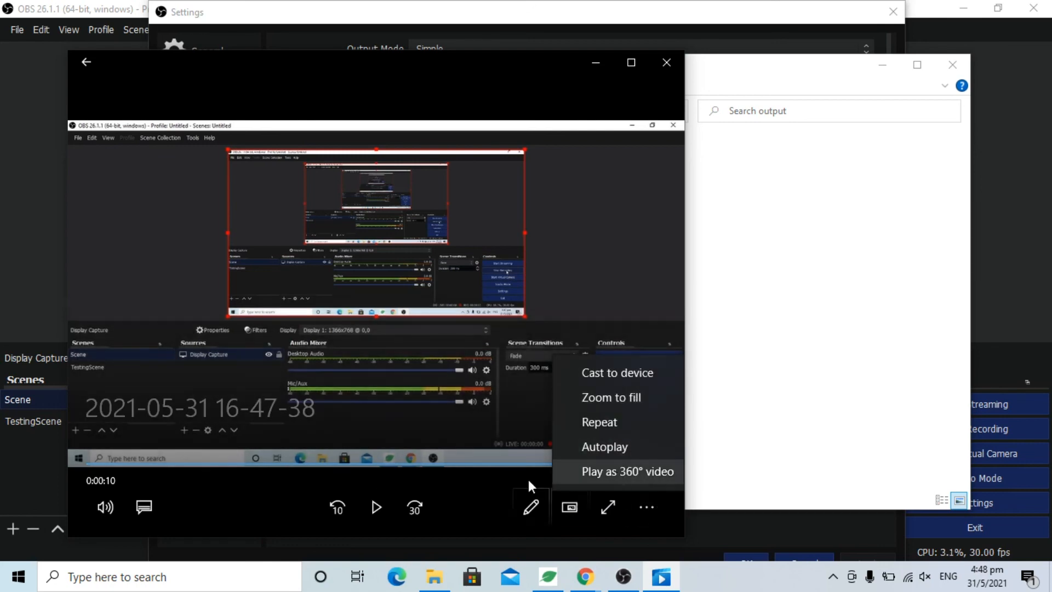
pyautogui.click(666, 78)
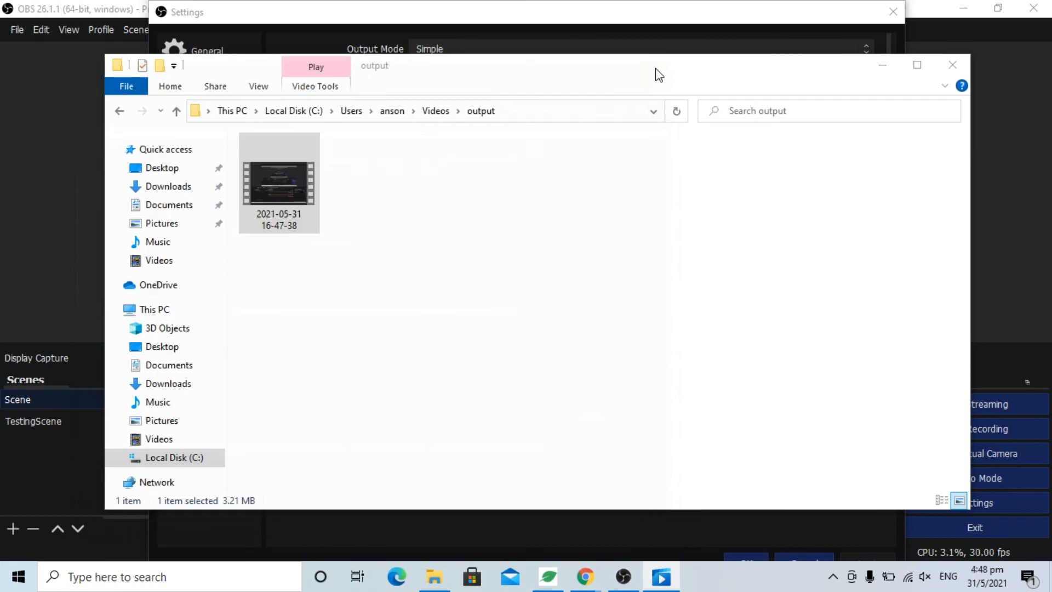
# Close File Explorer and leave the OBS settings without changes.
pyautogui.click(564, 235)
pyautogui.click(953, 64)
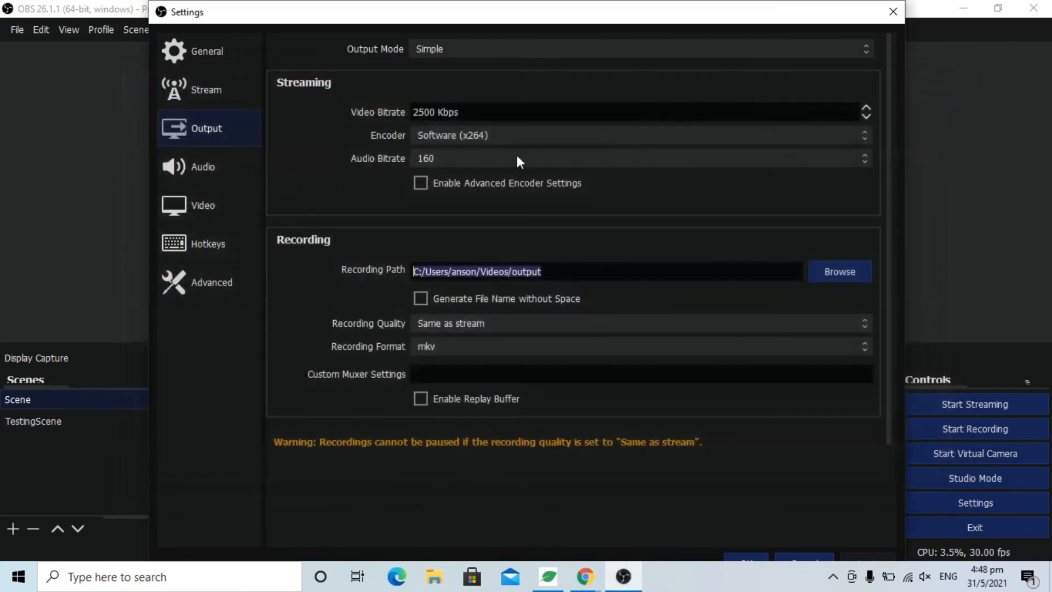
pyautogui.click(892, 10)
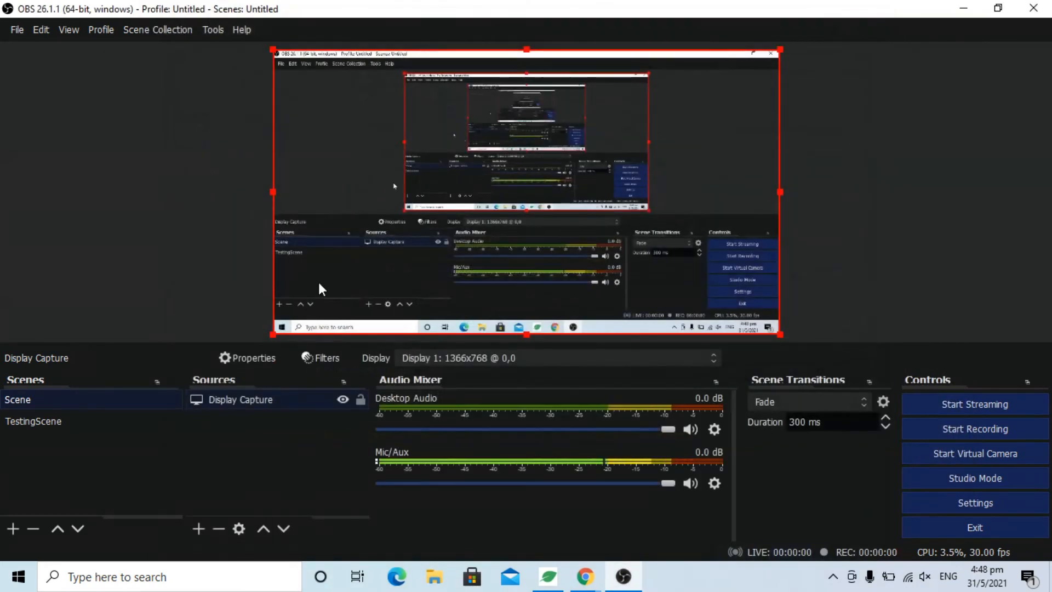